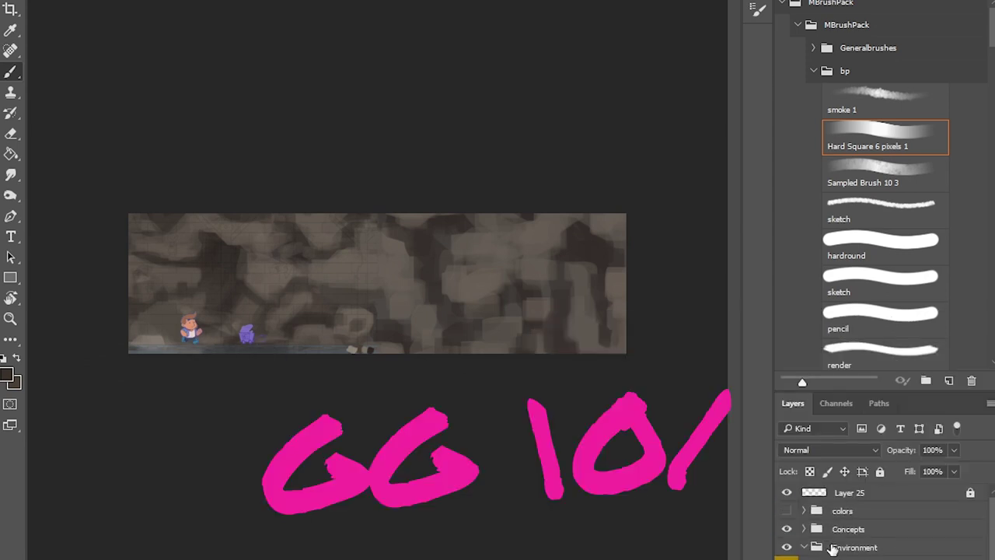
Step: Paint over the bluish ground strip at the lower left of the cave with dark and light rock tones
drag(331, 345, 281, 344)
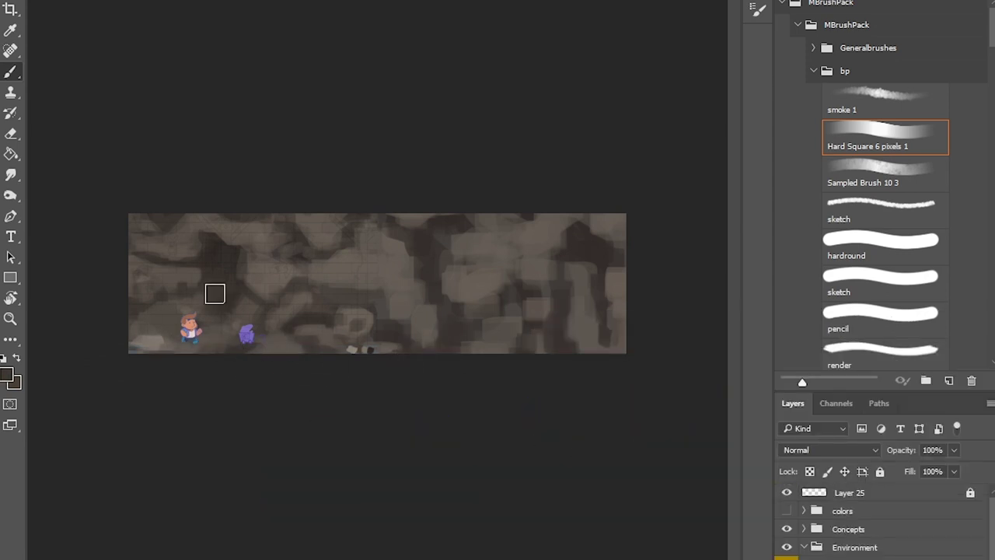
drag(215, 322, 165, 344)
alt+click(148, 340)
drag(140, 334, 161, 360)
Step: Paint dark gaps between the stones in the lower right-centre of the rock wall
key(v)
drag(405, 298, 525, 299)
key(0)
key(b)
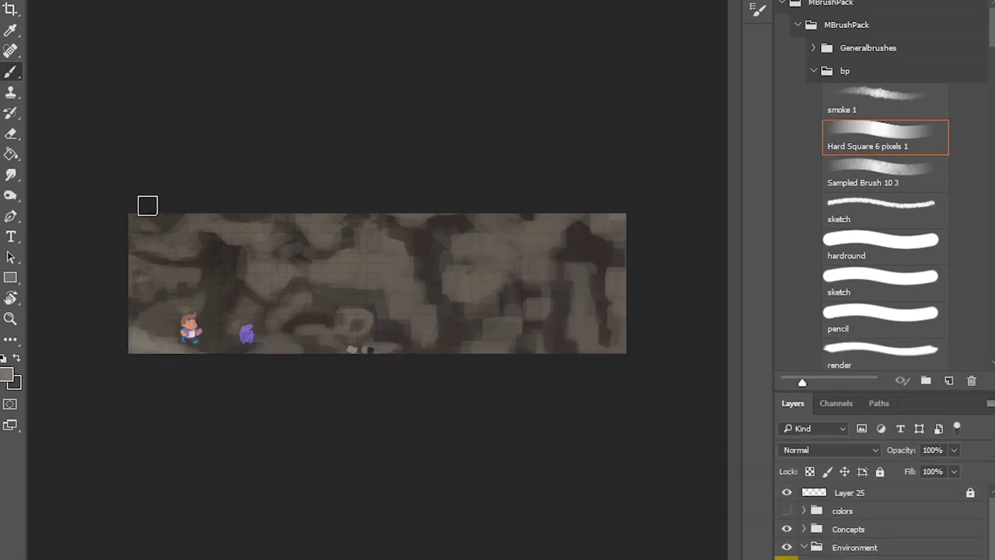
Step: Sample tones from the rock wall and repaint the stones and gaps around the centre, right of the skull shape
right_click(272, 254)
alt+click(216, 238)
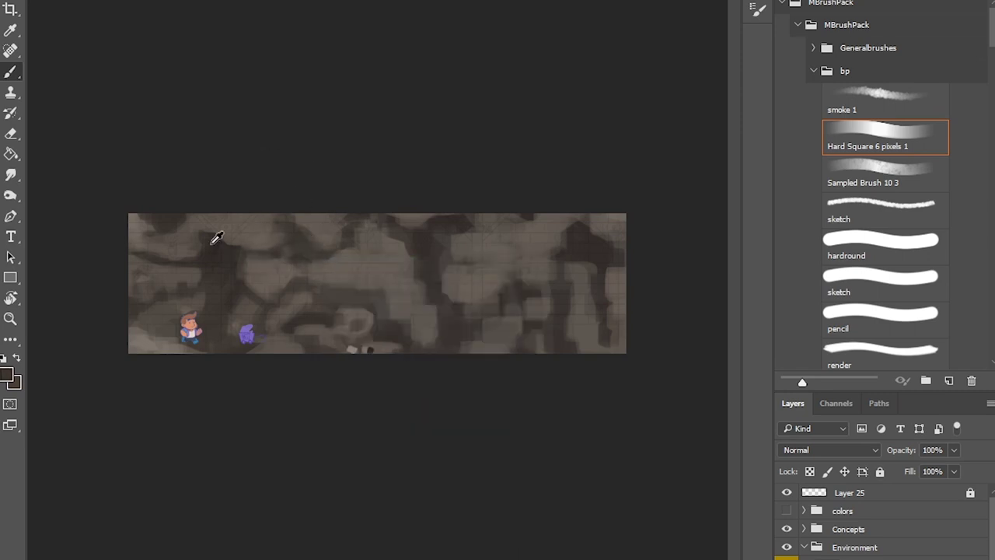
mouse_move(389, 226)
mouse_down()
mouse_move(365, 238)
mouse_move(389, 299)
mouse_up()
mouse_move(424, 291)
mouse_down()
mouse_move(402, 336)
mouse_move(360, 318)
mouse_up()
alt+click(493, 275)
scroll(481, 346, up, 1)
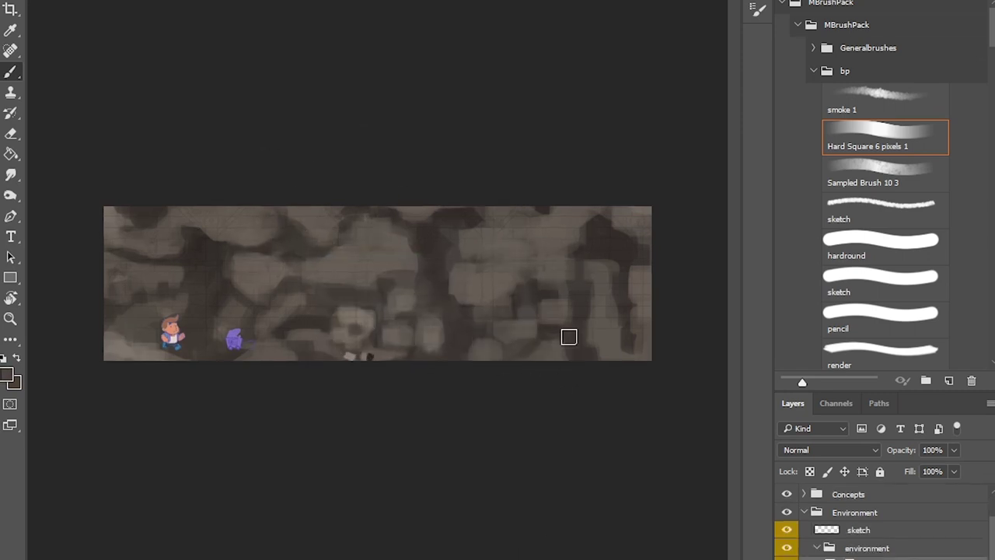
Step: Rework the dark shape at the right end and turn the central crevice into a dark hook-shaped crack near the upper edge
drag(637, 306, 622, 268)
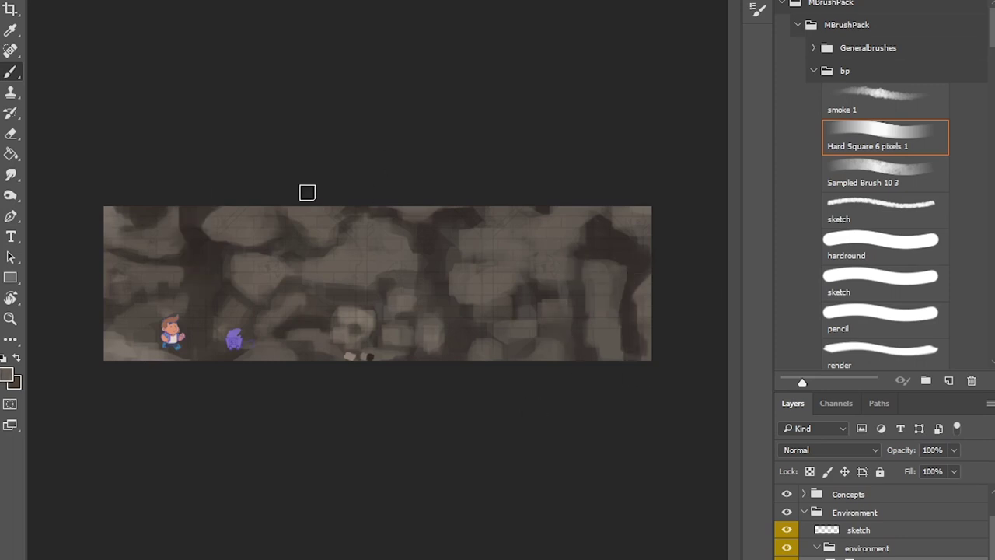
mouse_move(441, 239)
mouse_down()
mouse_move(422, 259)
mouse_move(459, 233)
mouse_up()
drag(479, 223, 473, 259)
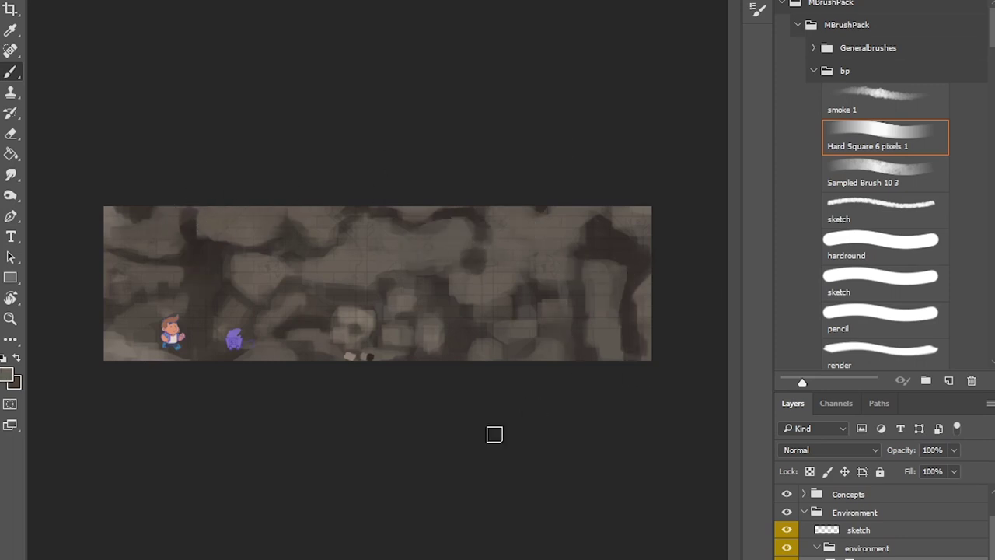
Step: Paint a tapered light rock column inside the dark opening at the right end, with dark crevices on both sides
drag(581, 311, 607, 346)
alt+click(580, 274)
drag(578, 289, 578, 354)
drag(609, 271, 594, 293)
alt+click(608, 315)
drag(616, 272, 587, 351)
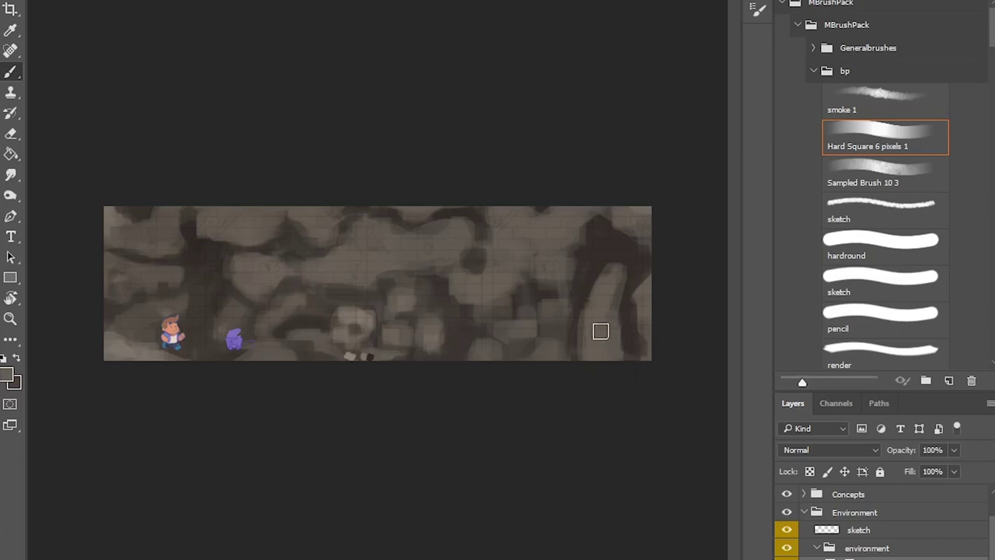
Step: Return to the painting layer in the environment group and paint over the round dark spot in the upper middle
click(858, 530)
click(854, 513)
click(858, 530)
mouse_move(668, 404)
mouse_down()
mouse_move(489, 471)
mouse_move(425, 407)
mouse_up()
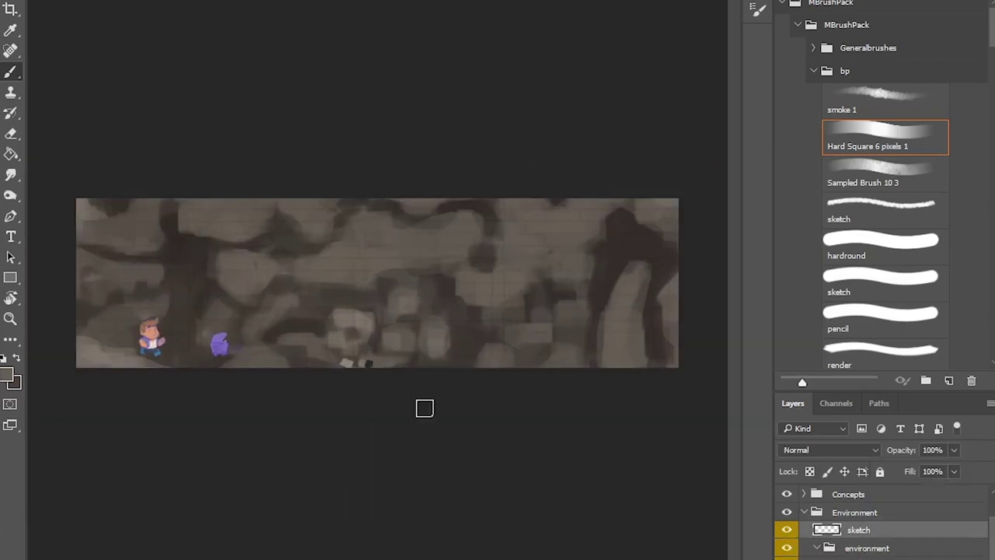
click(863, 557)
drag(497, 257, 447, 263)
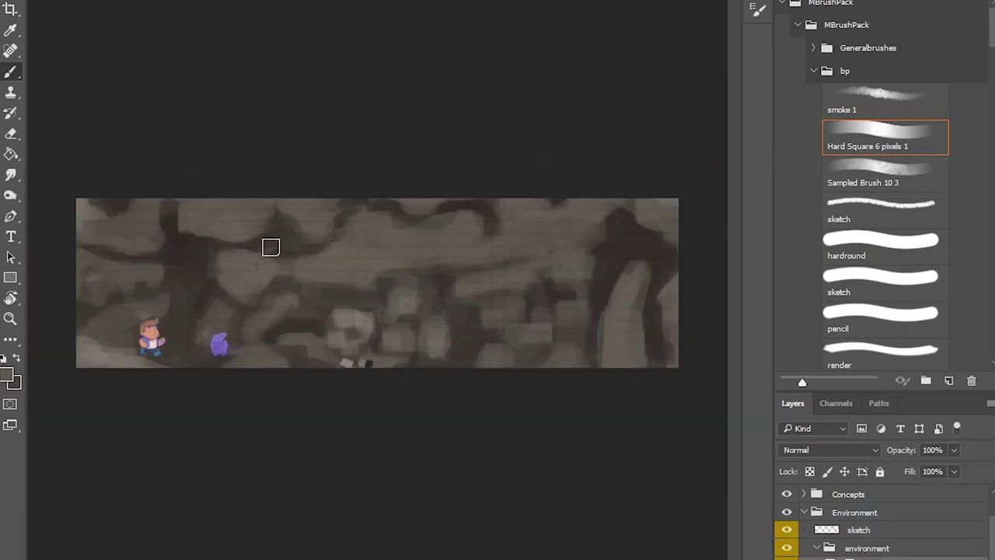
Step: Shade the tapered rock column with a light face and darker edges using sampled tones
drag(669, 360, 653, 363)
drag(643, 271, 637, 358)
mouse_move(647, 331)
mouse_down()
mouse_move(645, 274)
mouse_move(613, 335)
mouse_up()
alt+click(634, 269)
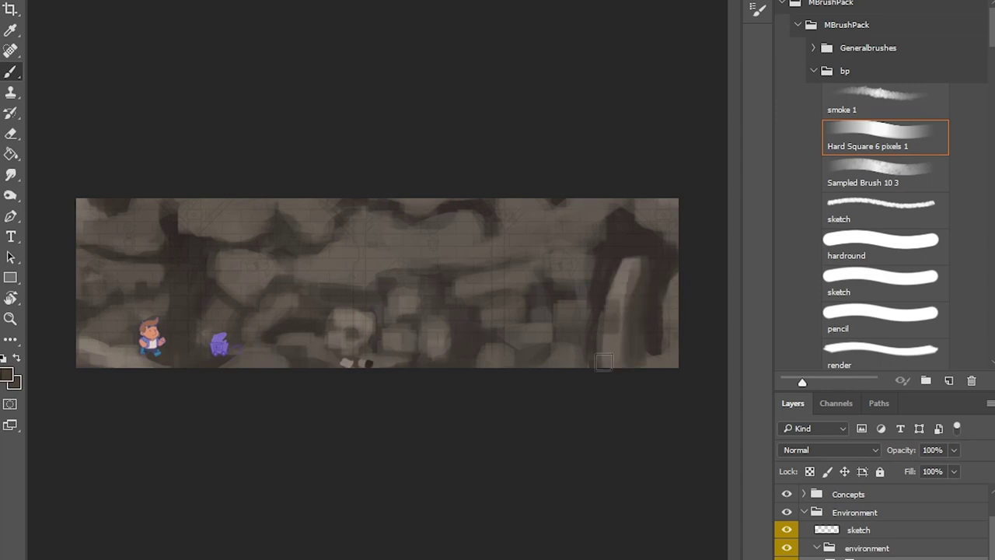
drag(626, 289, 592, 361)
Step: Paint light stone blocks between the wall's centre and the rock column
drag(575, 354, 555, 358)
drag(489, 351, 502, 354)
drag(487, 284, 468, 288)
drag(558, 266, 583, 264)
drag(585, 302, 562, 307)
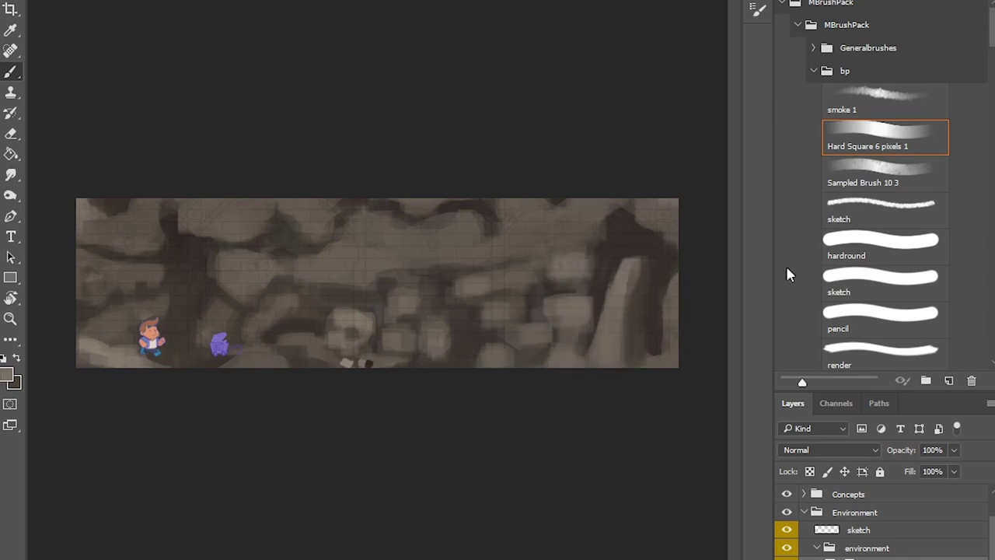
drag(494, 300, 503, 318)
key(ctrl+minus)
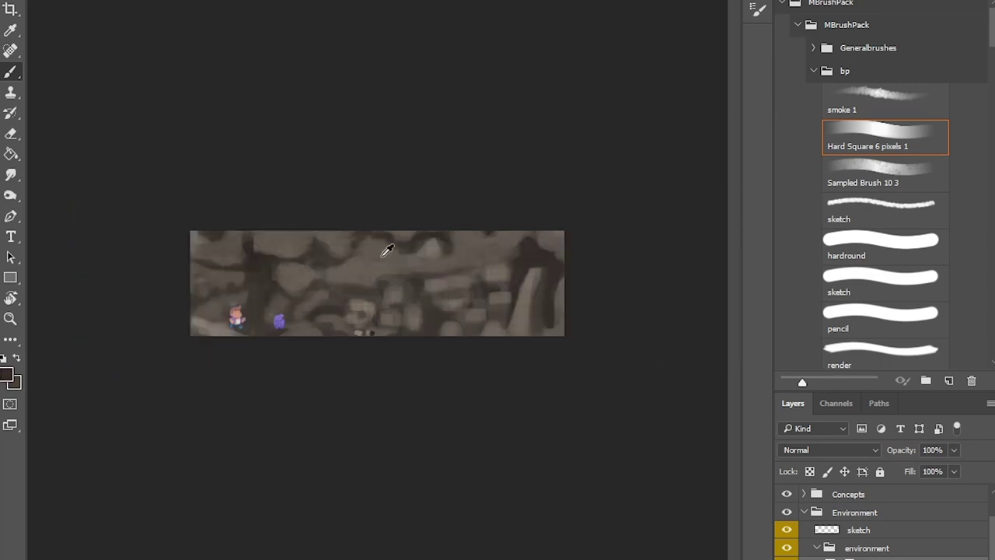
Step: Repaint the rock column as a stack of rounded stones separated by dark joints
key(ctrl+plus)
mouse_move(627, 295)
mouse_down()
mouse_move(672, 294)
mouse_move(649, 317)
mouse_up()
drag(620, 354, 678, 375)
alt+click(680, 340)
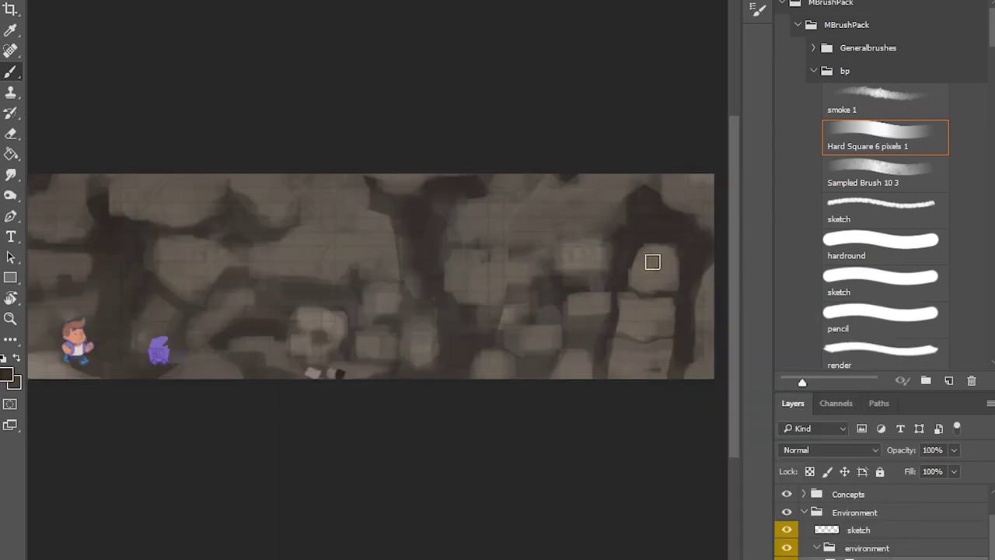
drag(653, 258, 651, 272)
drag(658, 308, 659, 332)
drag(625, 367, 657, 370)
Step: Detail the rock column with small light and dark blocks, and outline it with a Lasso selection
drag(639, 257, 670, 287)
scroll(675, 375, up, 1)
alt+click(611, 311)
alt+click(571, 362)
mouse_move(651, 241)
mouse_down()
mouse_move(627, 370)
mouse_move(648, 292)
mouse_up()
mouse_move(661, 311)
mouse_down()
mouse_move(625, 375)
mouse_move(648, 231)
mouse_move(679, 331)
mouse_move(640, 362)
mouse_move(672, 327)
mouse_move(658, 303)
mouse_move(619, 298)
mouse_move(626, 258)
mouse_move(651, 351)
mouse_move(609, 311)
mouse_move(605, 264)
mouse_move(624, 342)
mouse_up()
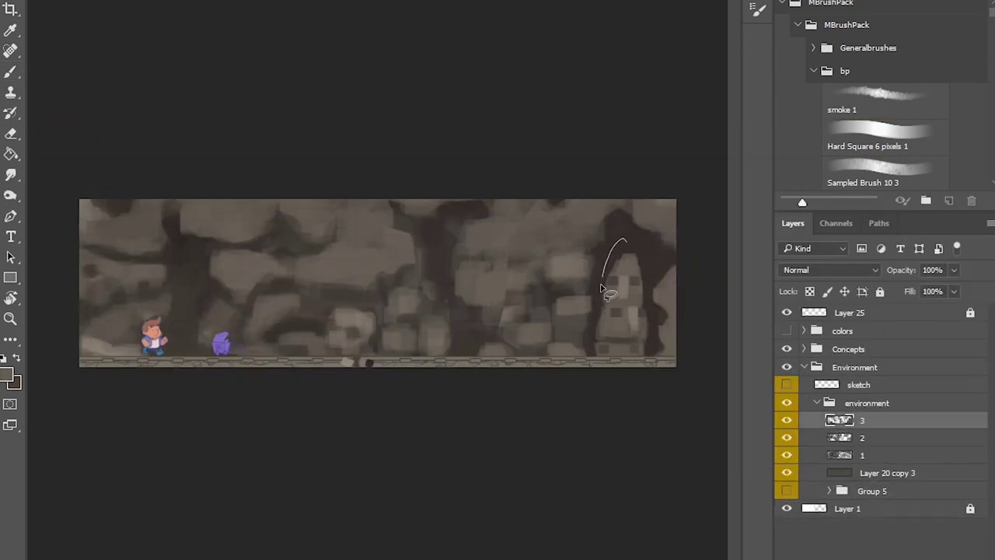
mouse_move(601, 294)
mouse_down()
mouse_move(600, 329)
mouse_move(613, 355)
mouse_up()
Step: Paint lighter rounded stones between the central crevice and the rock column on layer 3
alt+click(343, 293)
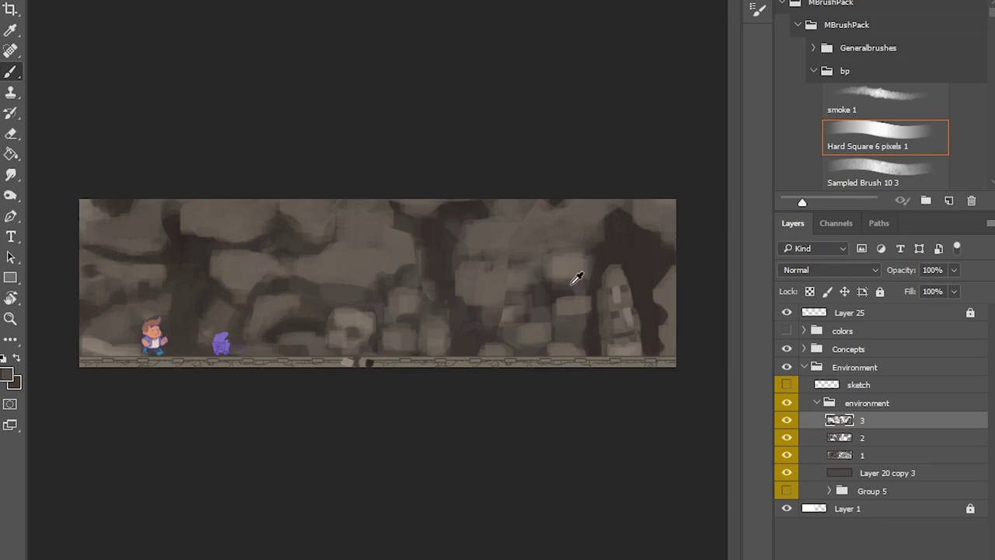
mouse_move(542, 263)
mouse_down()
mouse_move(572, 232)
mouse_move(464, 235)
mouse_move(533, 263)
mouse_move(542, 242)
mouse_move(515, 271)
mouse_move(496, 265)
mouse_move(488, 213)
mouse_move(540, 251)
mouse_move(537, 232)
mouse_move(562, 263)
mouse_move(493, 348)
mouse_up()
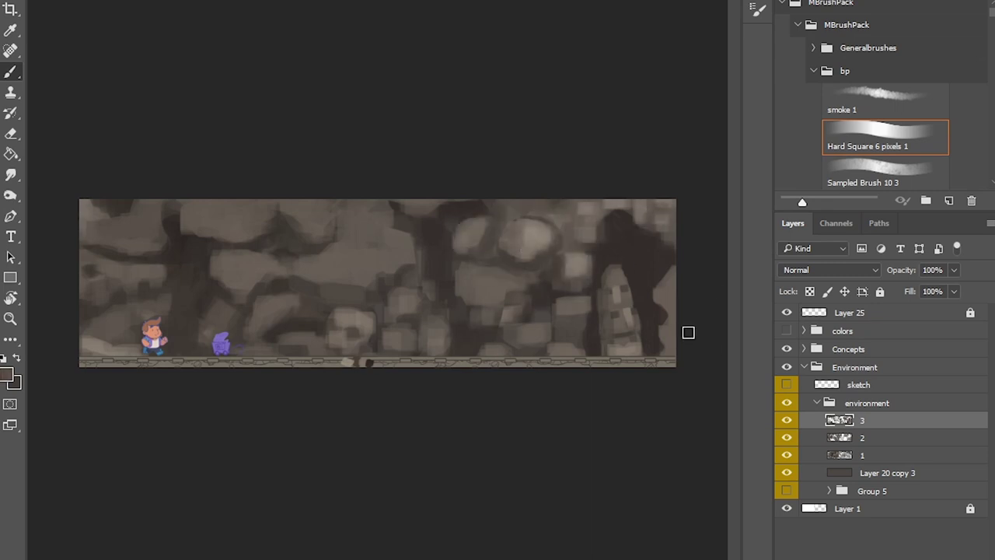
alt+click(533, 240)
drag(513, 283, 494, 302)
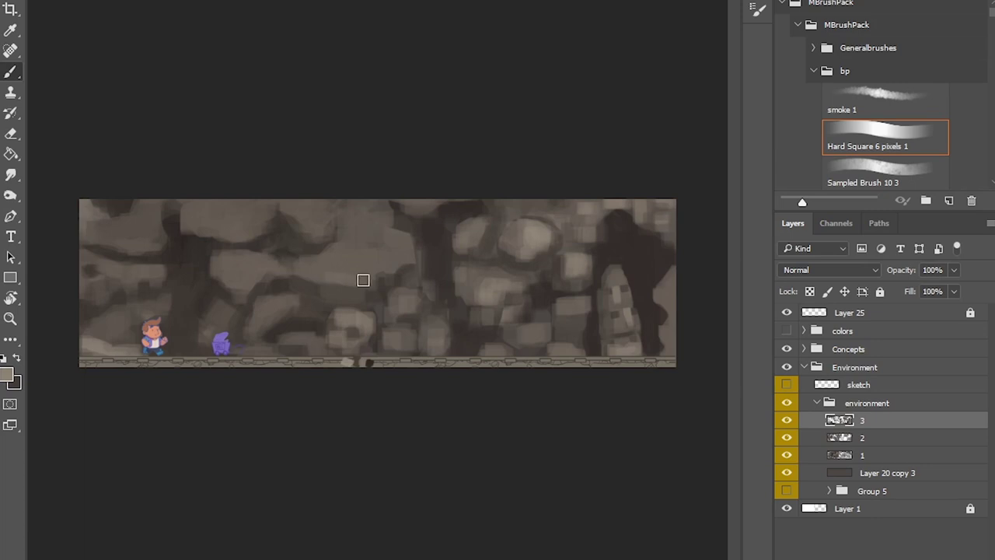
Step: Lighten and reshape the large rock in the upper centre of the wall using its sampled tone
alt+click(355, 269)
mouse_move(363, 280)
mouse_down()
mouse_move(404, 247)
mouse_move(374, 207)
mouse_up()
alt+click(398, 210)
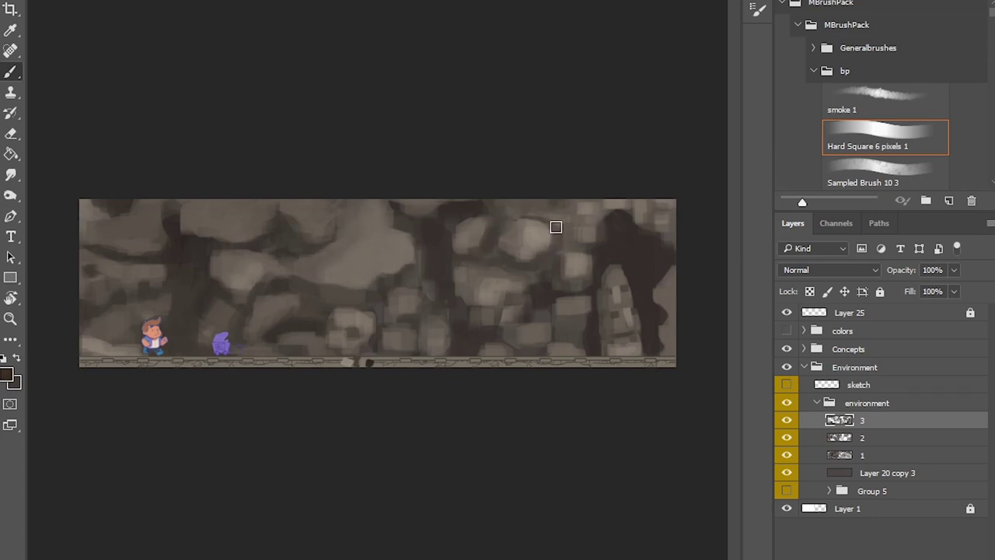
Step: Add brighter highlights to the stones and paint small lit rocks above the ground from the purple creature to the centre
alt+click(545, 223)
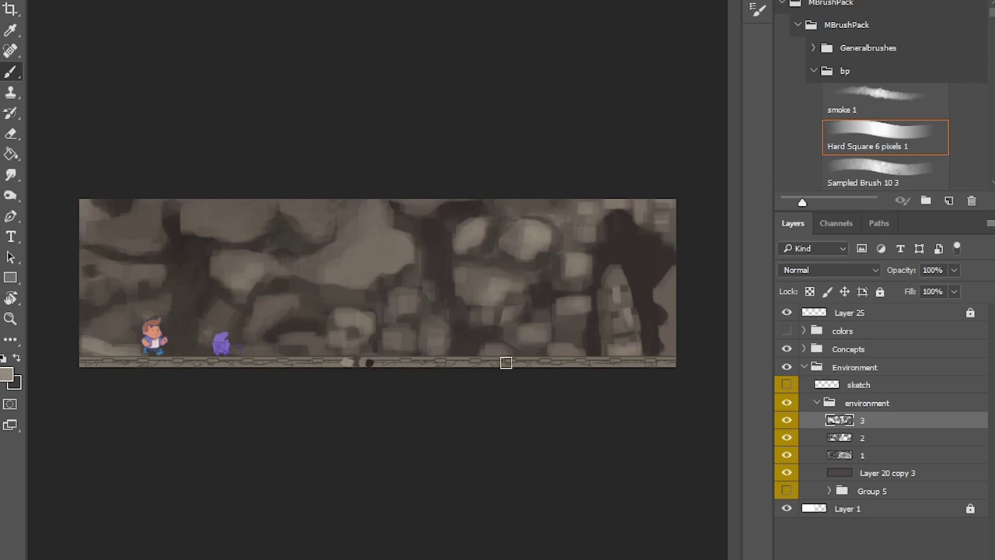
drag(312, 353, 288, 353)
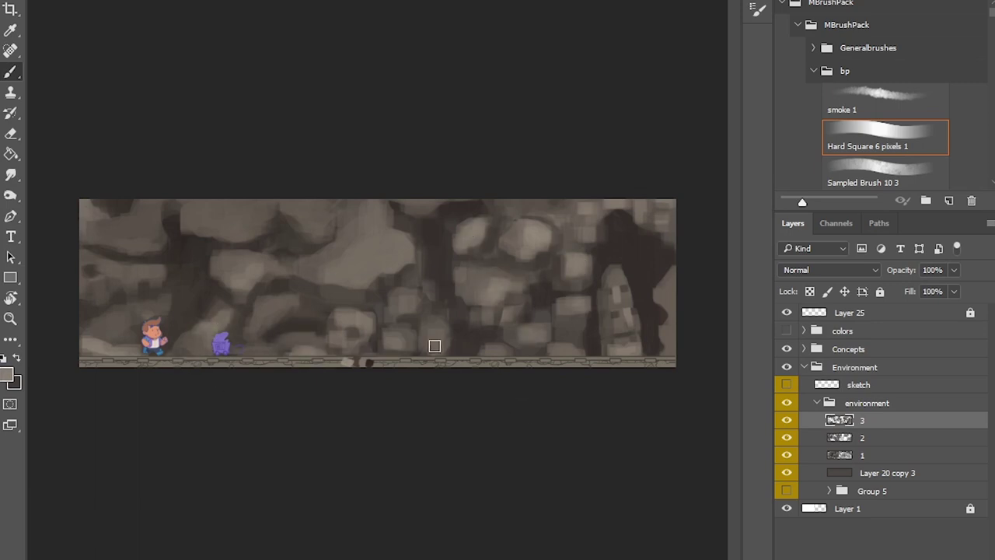
drag(436, 347, 437, 328)
alt+click(352, 355)
drag(210, 326, 187, 348)
drag(261, 313, 289, 304)
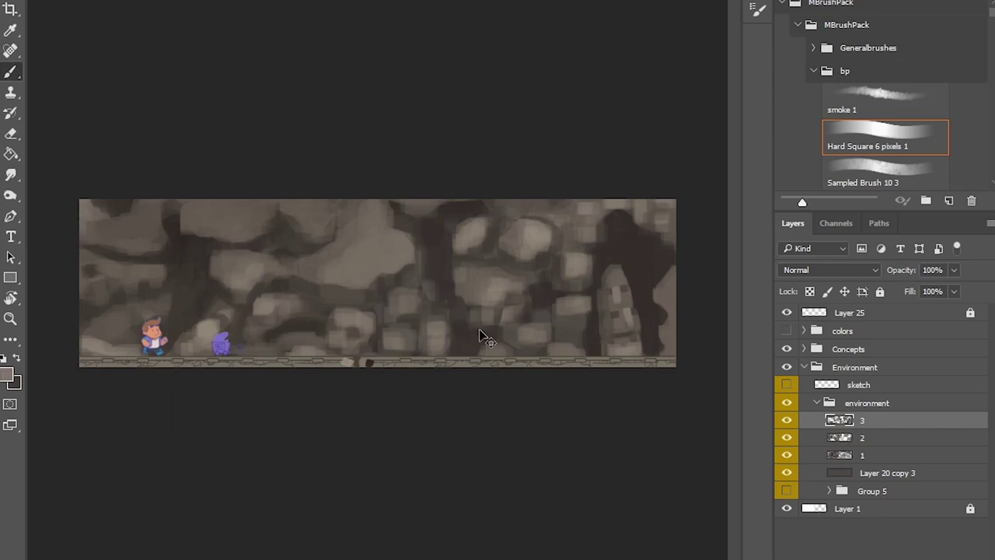
alt+click(195, 227)
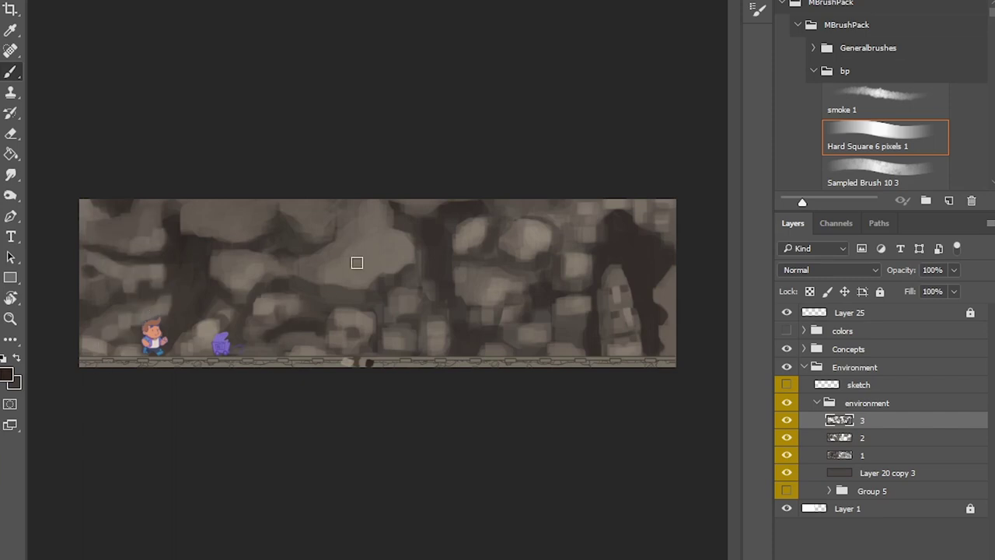
alt+click(343, 237)
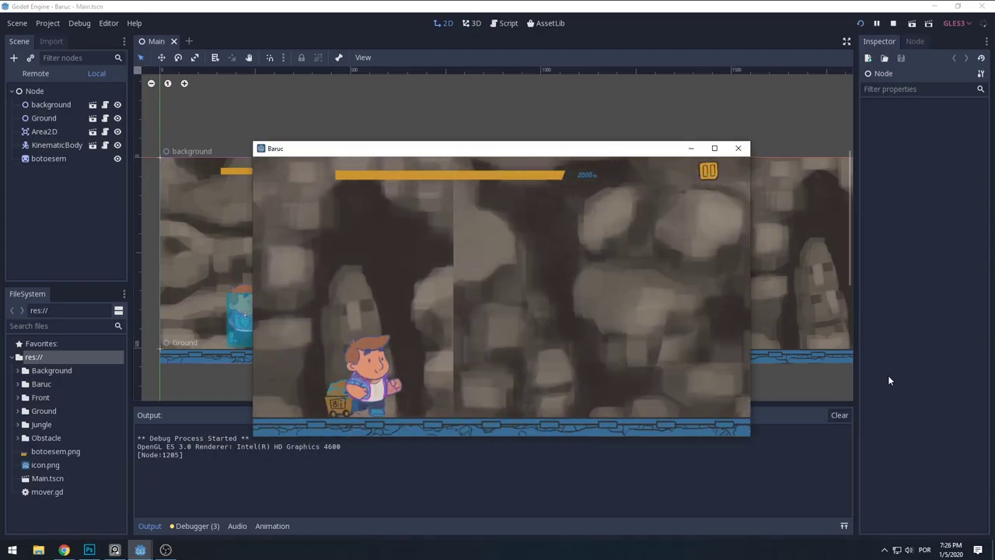
Step: Close the running Baruc game window in Godot
click(738, 149)
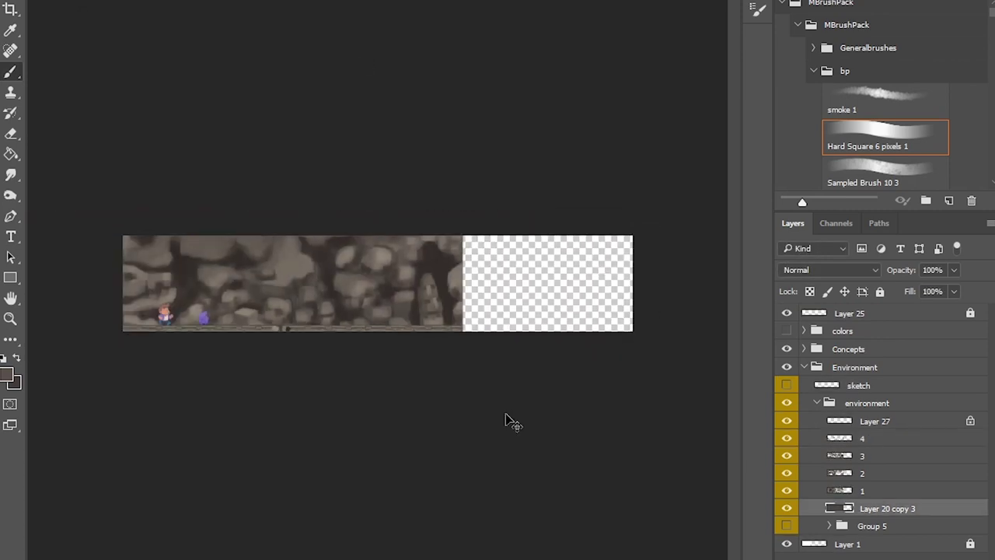
Step: Stretch the background fill on Layer 20 copy 3 across the empty right part of the canvas, to a width of 19.2 in
drag(627, 285, 633, 284)
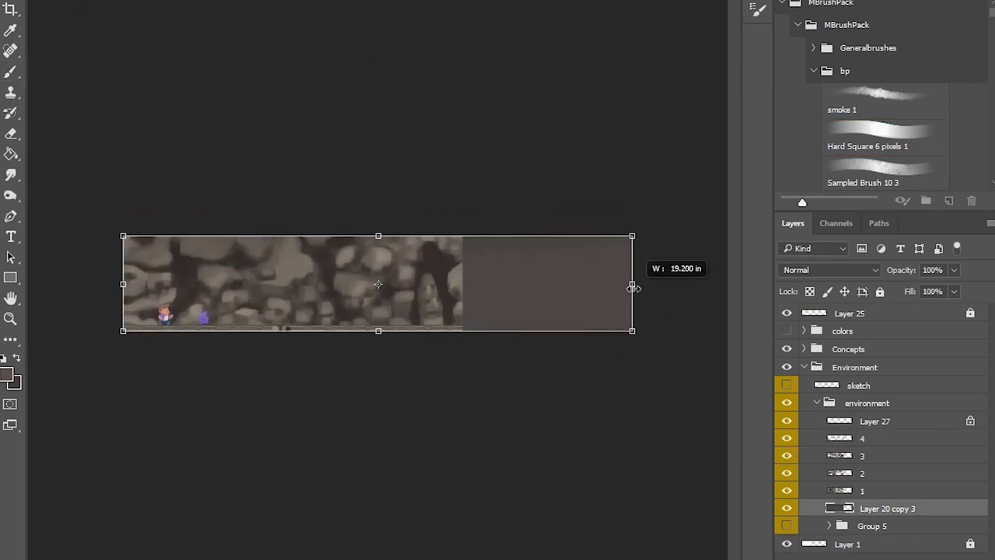
scroll(338, 283, right, 2)
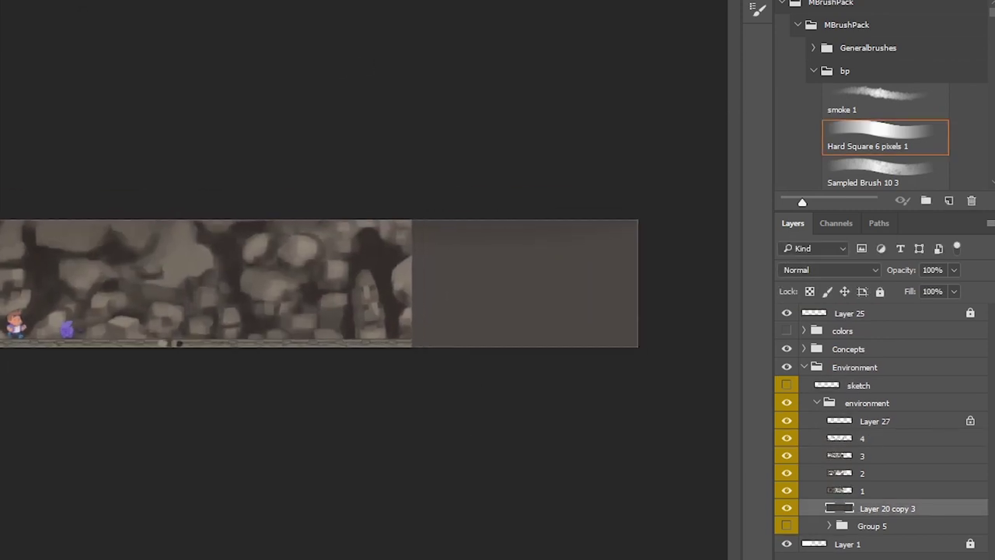
scroll(305, 284, up, 2)
click(840, 439)
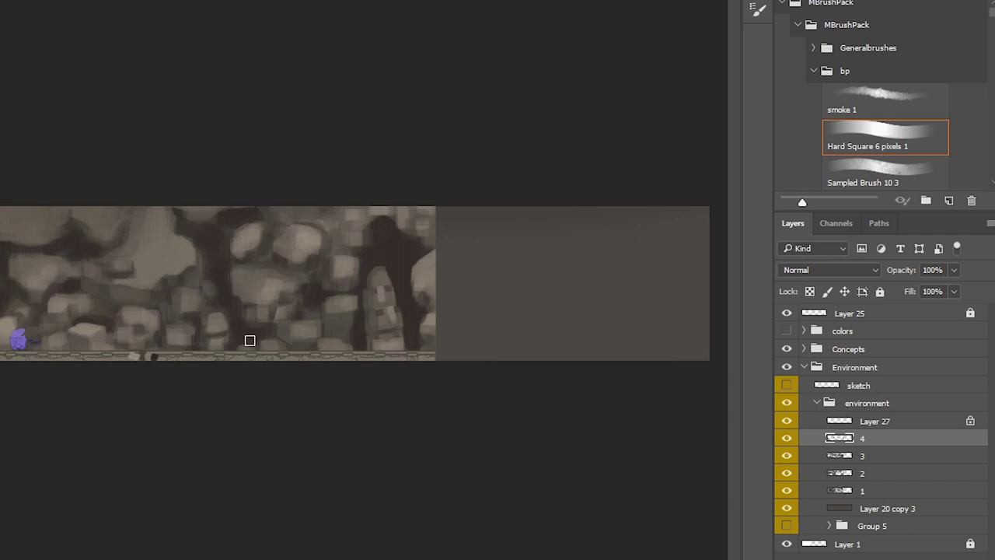
key(ctrl+z)
key(ctrl+t)
drag(440, 282, 715, 285)
key(Return)
Step: Toggle layer 3's visibility to compare the layers, and paint a light rounded rock across the seam on layer 1
click(835, 439)
click(791, 455)
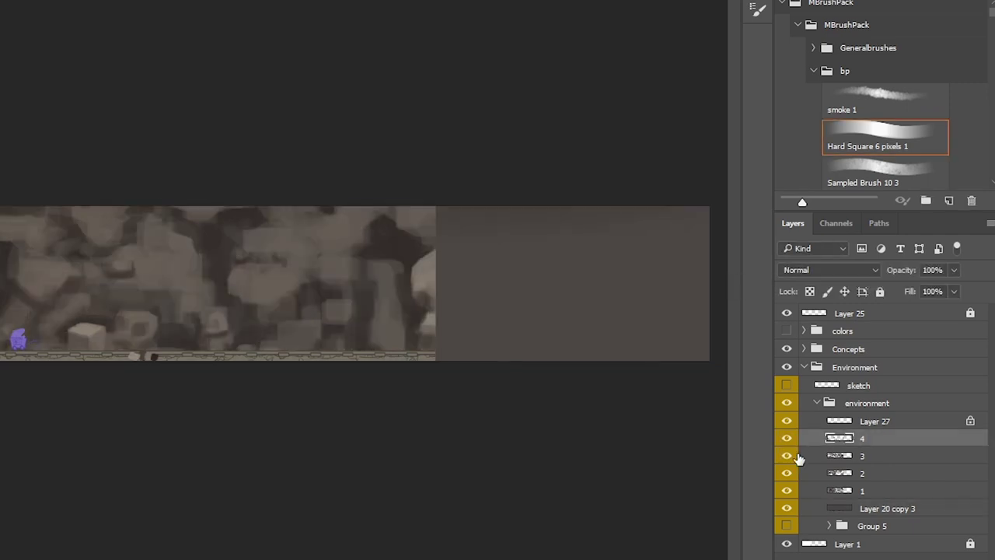
click(791, 456)
click(800, 490)
scroll(305, 285, down, 1)
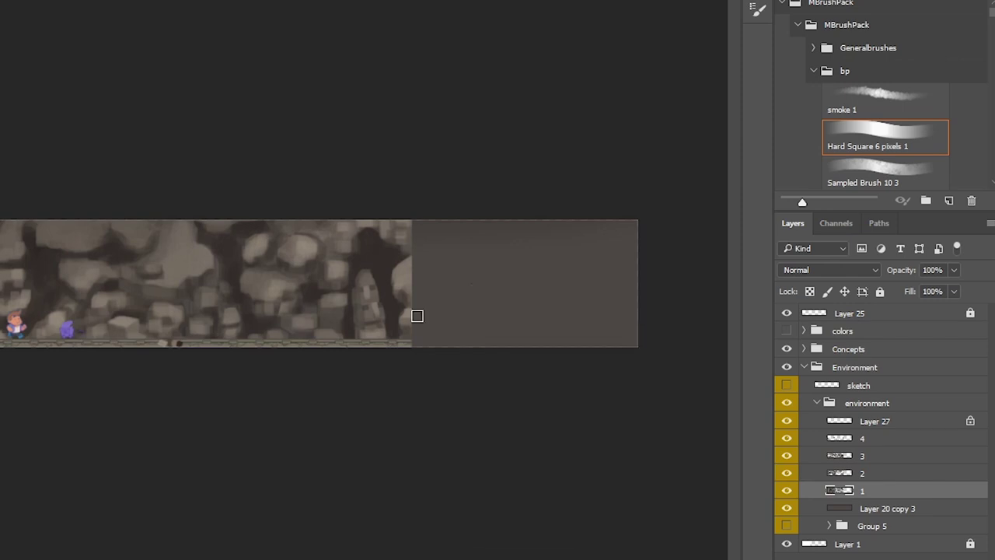
drag(430, 265, 428, 271)
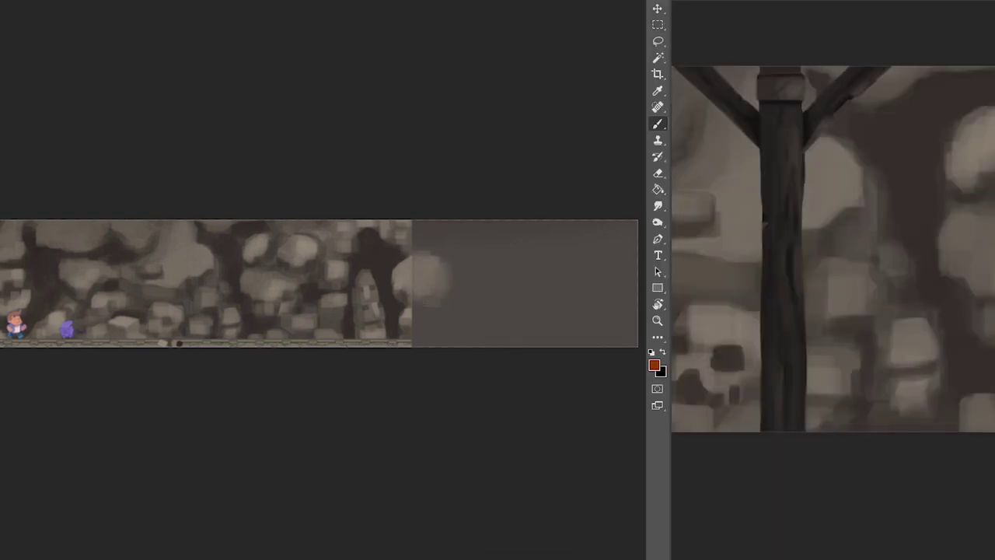
Step: Block in the new right section with dark crevices, light rocks along the floor and right edge, and mid-tone stones above
mouse_move(427, 270)
mouse_down()
mouse_move(413, 318)
mouse_move(484, 350)
mouse_move(436, 266)
mouse_move(512, 296)
mouse_move(480, 300)
mouse_up()
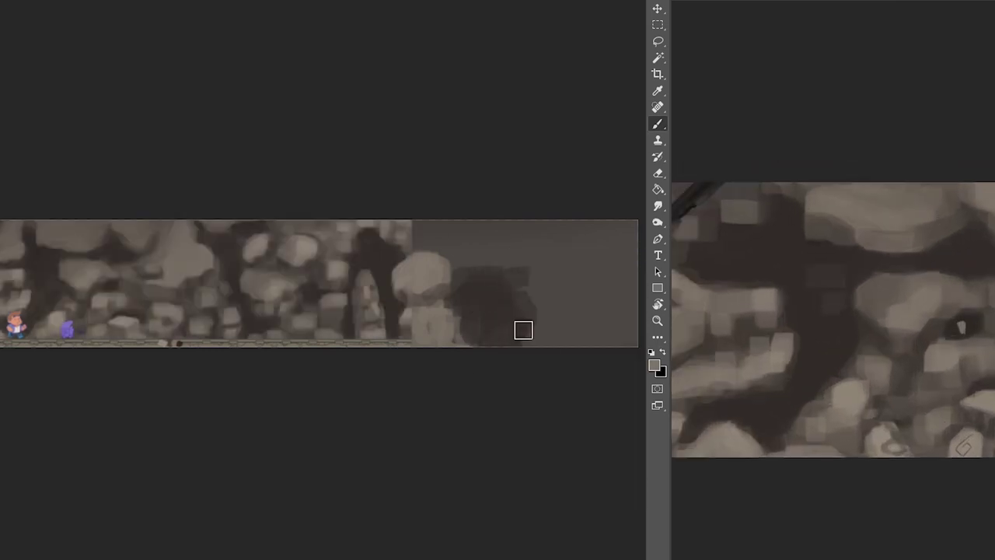
mouse_move(522, 328)
mouse_down()
mouse_move(577, 273)
mouse_move(588, 275)
mouse_move(432, 310)
mouse_move(451, 340)
mouse_move(440, 317)
mouse_up()
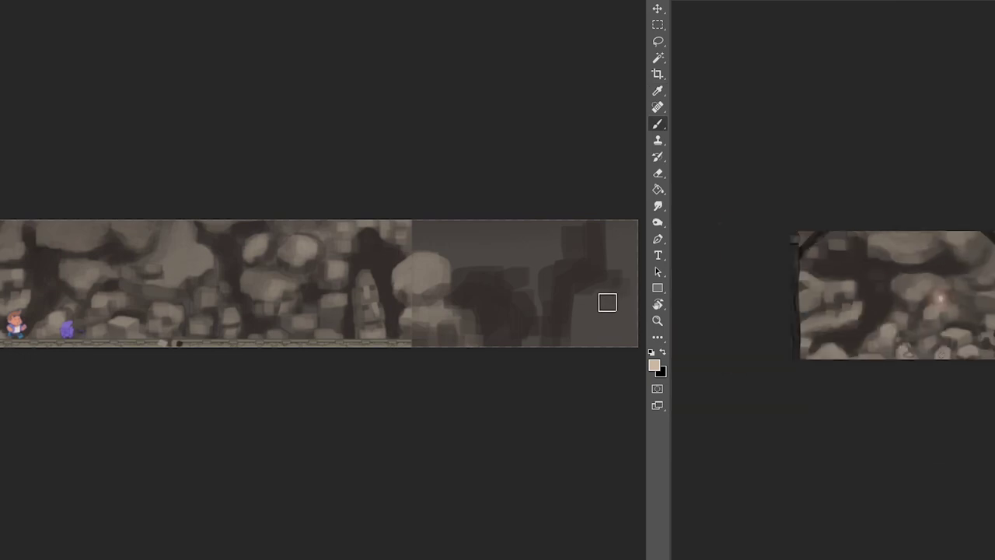
drag(608, 302, 629, 333)
mouse_move(501, 337)
mouse_down()
mouse_move(549, 329)
mouse_move(471, 341)
mouse_up()
key(ctrl+z)
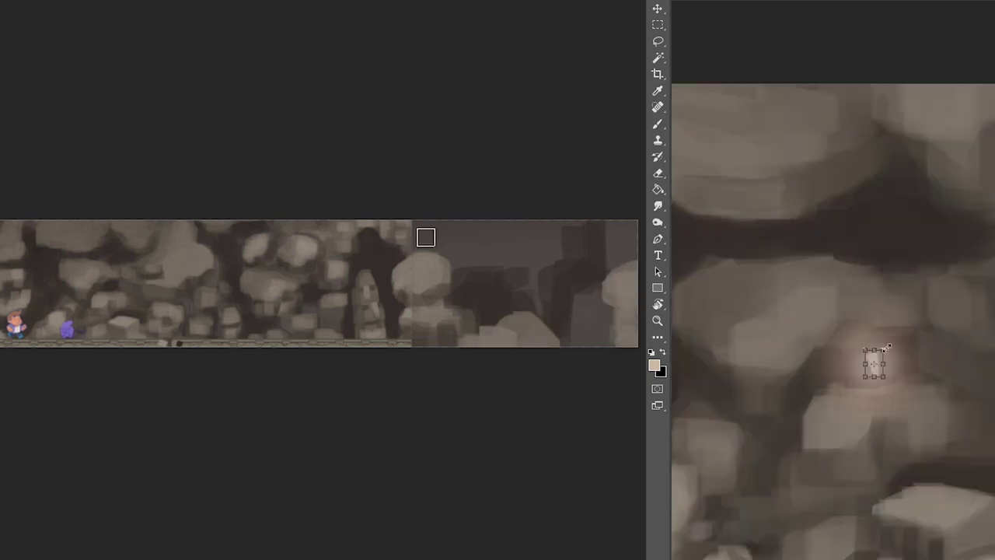
drag(442, 224, 466, 233)
drag(548, 272, 509, 301)
Step: Remove the lock from Layer 27 and make layer 4 the active layer
click(866, 424)
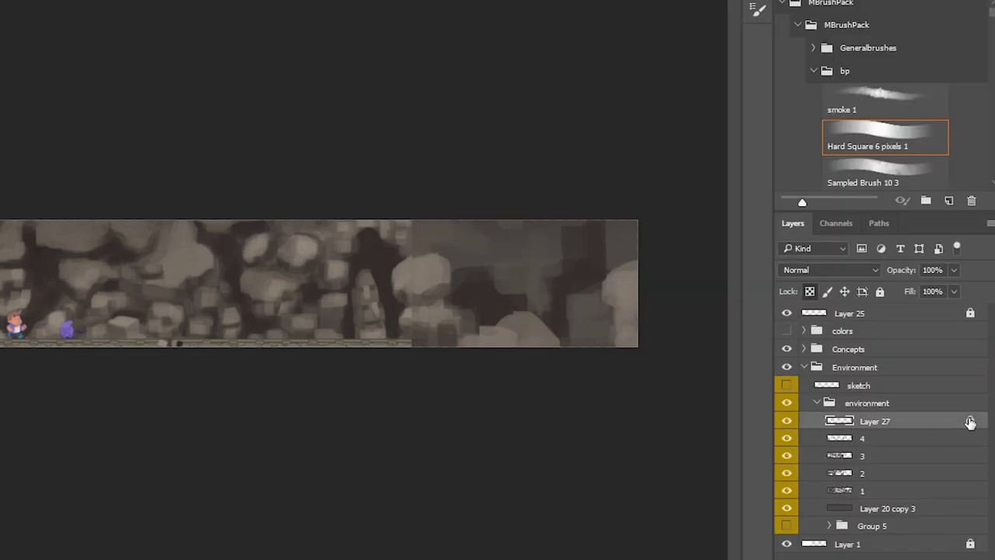
click(970, 422)
click(865, 438)
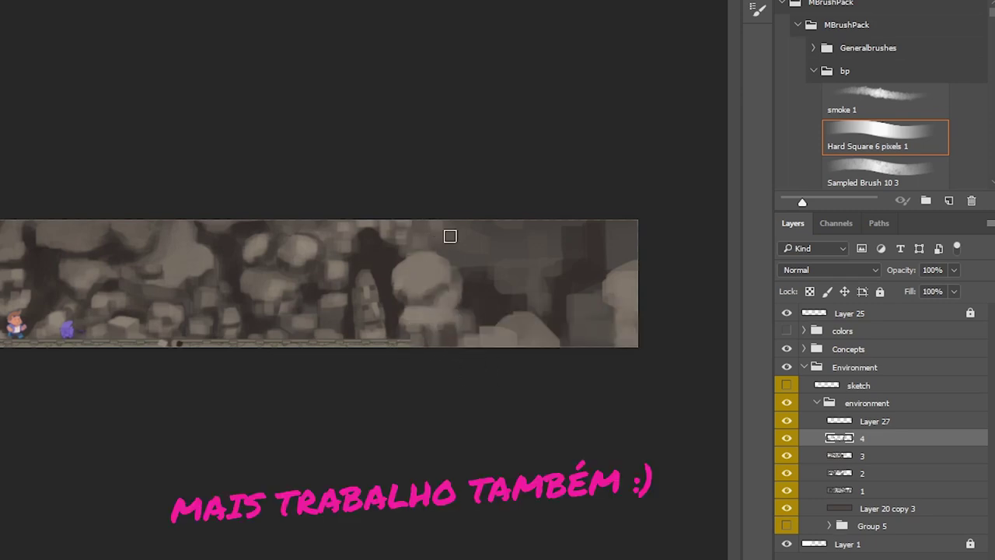
Step: Paint square stones over the upper wall and round off the floor rocks in the right section
drag(600, 309, 613, 348)
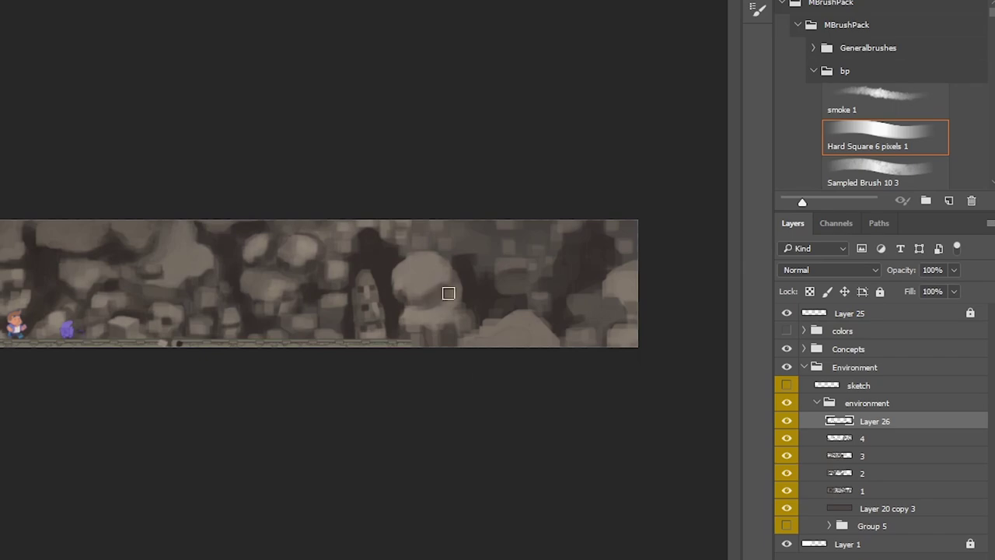
alt+click(401, 290)
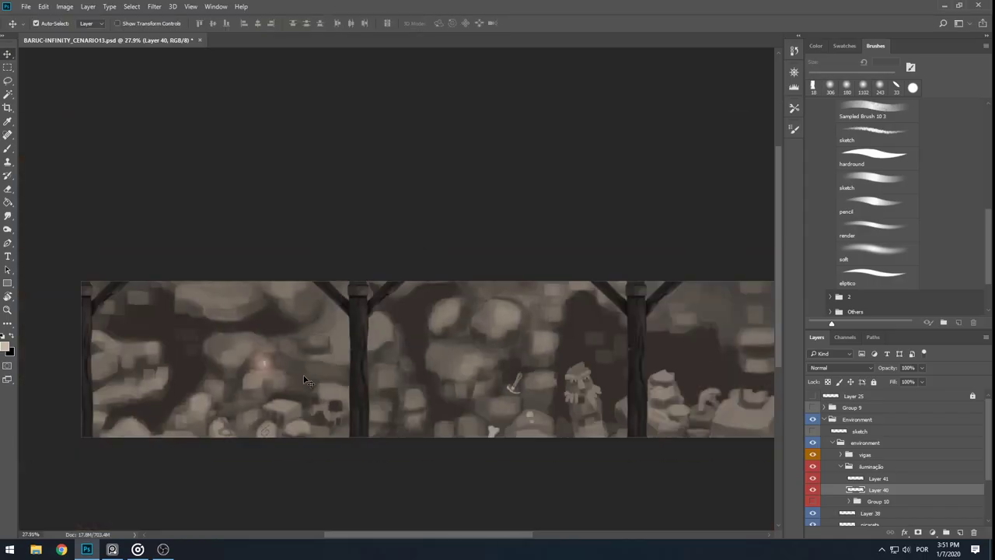
Step: Duplicate the glow layer Layer 40 in the iluminação group, hide the original, and sample a brush colour from the glowing stone
scroll(344, 413, up, 5)
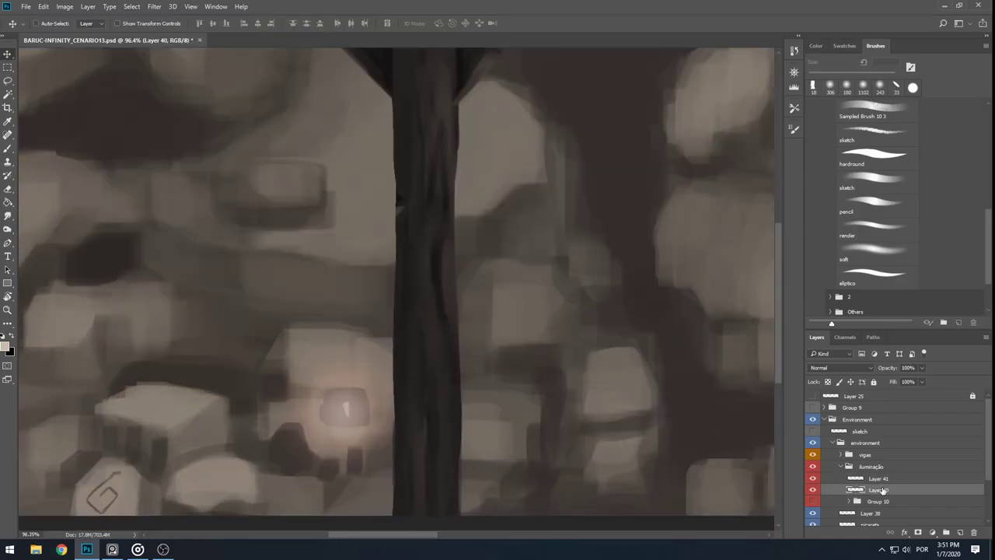
key(ctrl+j)
click(812, 501)
key(b)
right_click(397, 367)
click(133, 24)
click(131, 32)
alt+click(346, 408)
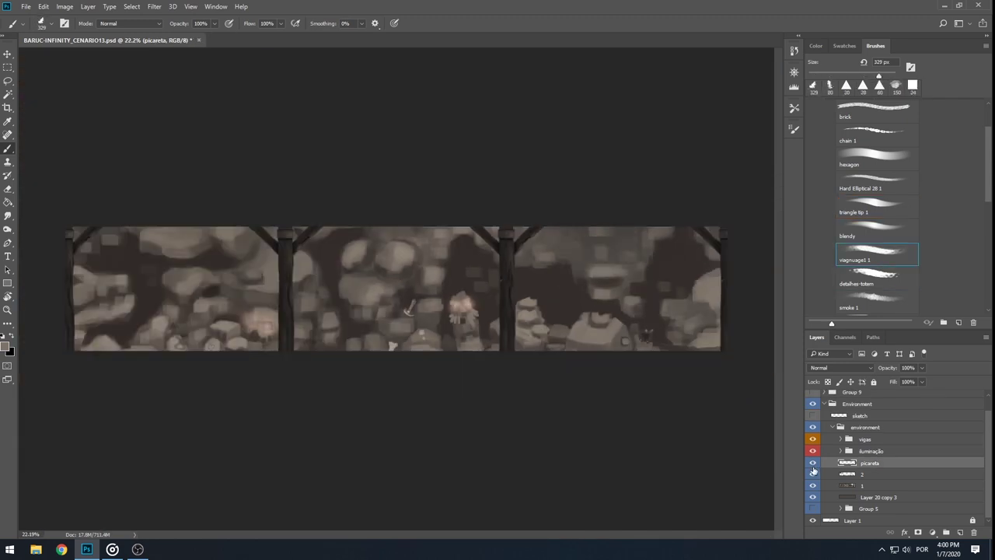
Step: Paint dark shading between the middle section's stones on Layer 42 using a tone sampled from the wooden post, and save the document
key(v)
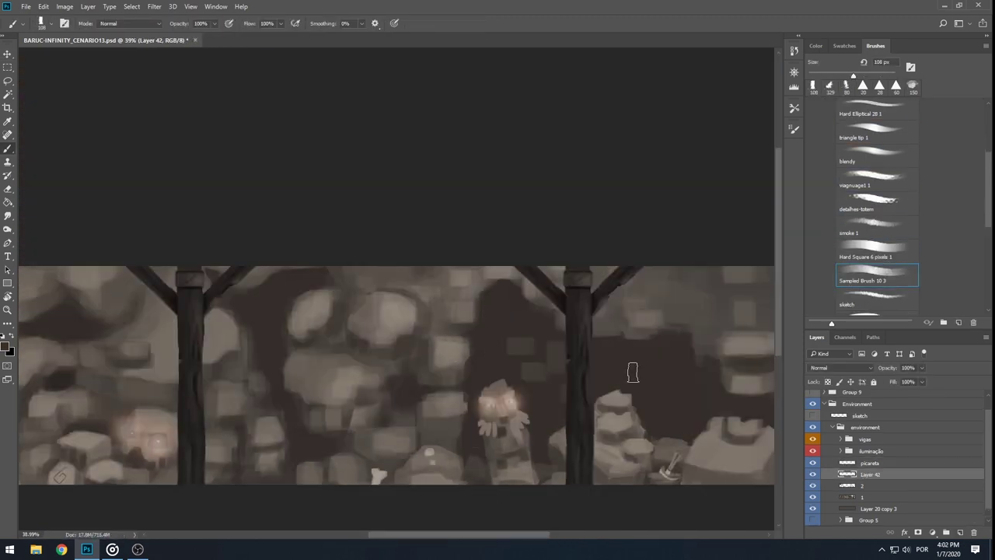
alt+click(578, 384)
drag(416, 392, 391, 387)
key(e)
key(b)
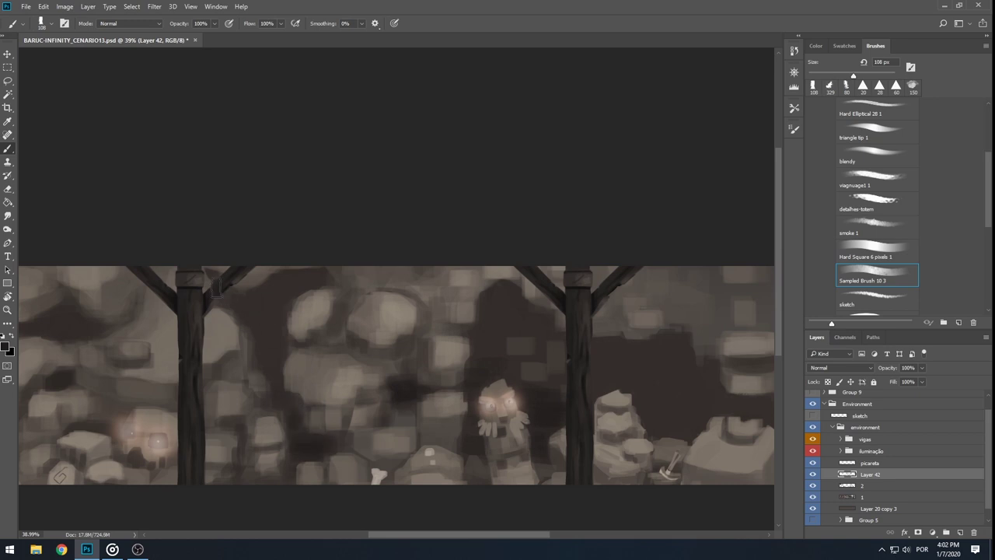
scroll(453, 348, down, 7)
key(ctrl+s)
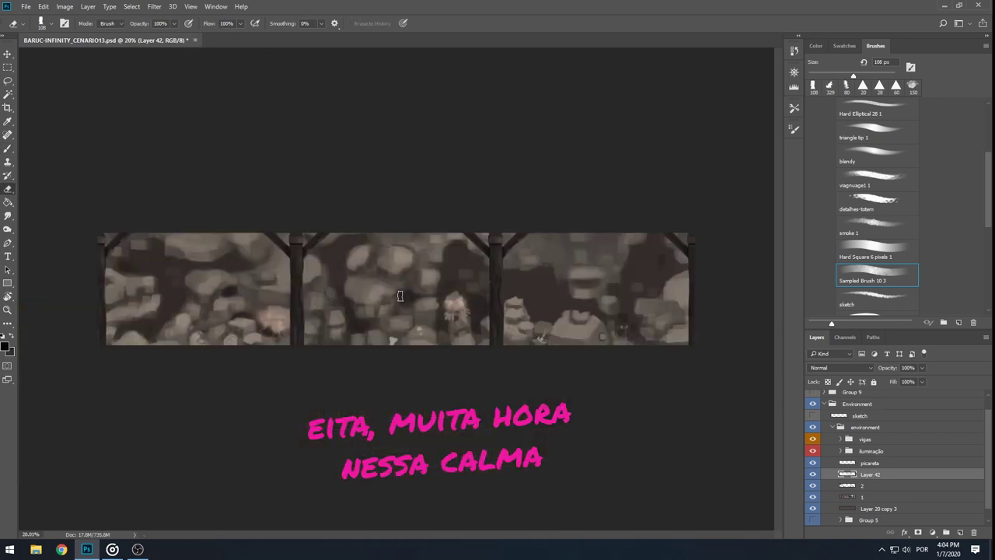
Step: Retouch the rocks at the far right edge and paint a dark engraved pattern on the large floor rock on Layer 42
drag(670, 289, 688, 322)
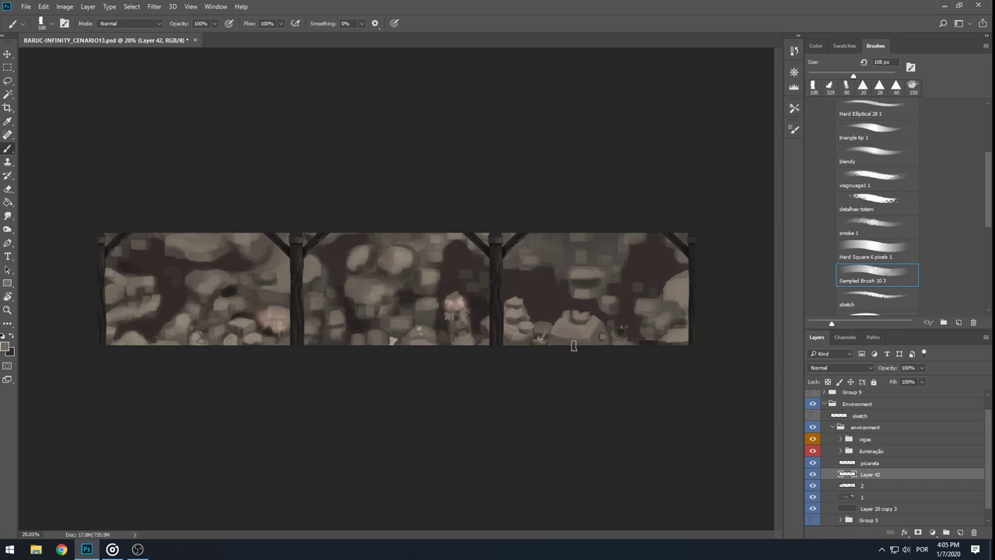
alt+click(588, 308)
drag(585, 315, 587, 322)
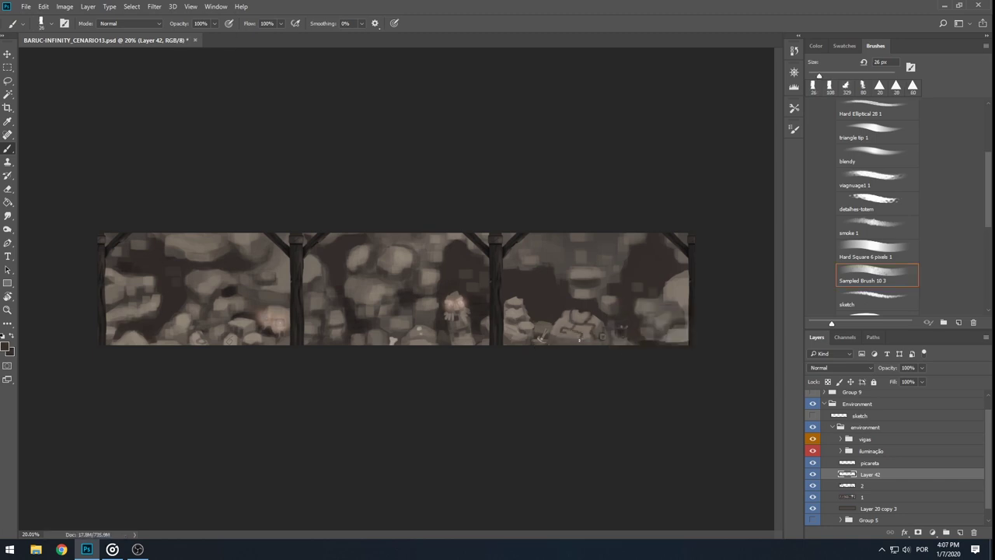
alt+click(570, 334)
scroll(636, 340, up, 4)
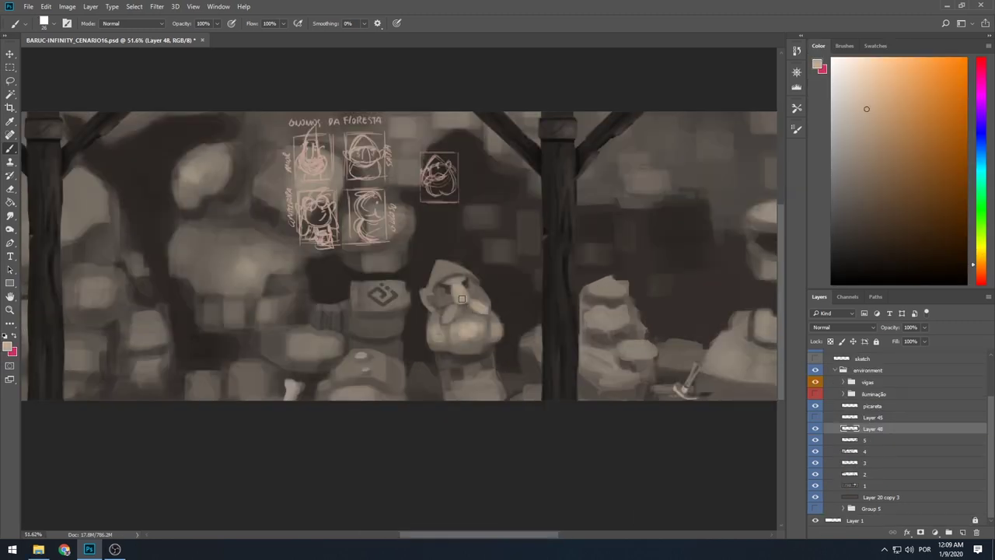
Step: Shade the underside of the gnome statue's beard and the stone block beneath it on Layer 48, sampling nearby tones
alt+click(472, 320)
drag(488, 334, 472, 394)
alt+click(445, 357)
alt+click(450, 364)
mouse_move(444, 349)
mouse_down()
mouse_move(487, 393)
mouse_move(468, 354)
mouse_move(433, 375)
mouse_up()
alt+click(449, 369)
alt+click(432, 365)
alt+click(471, 380)
alt+click(470, 346)
alt+click(464, 367)
alt+click(461, 356)
Step: Repaint the gnome statue's pointed hat with tones sampled from the stone
scroll(475, 379, up, 5)
alt+click(402, 370)
alt+click(394, 305)
drag(392, 297, 382, 317)
alt+click(396, 300)
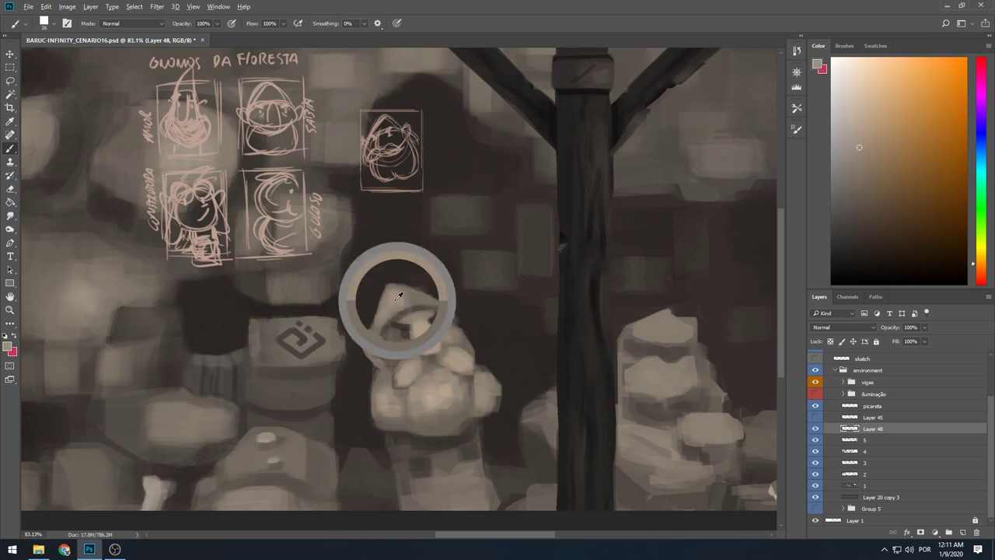
Step: Reduce the brush size to 15 and paint the hat's brim and the brow above the gnome's nose
alt+click(403, 327)
right_click(429, 293)
drag(517, 326, 514, 326)
alt+click(404, 313)
mouse_move(395, 311)
mouse_down()
mouse_move(431, 320)
mouse_move(419, 320)
mouse_up()
alt+click(423, 329)
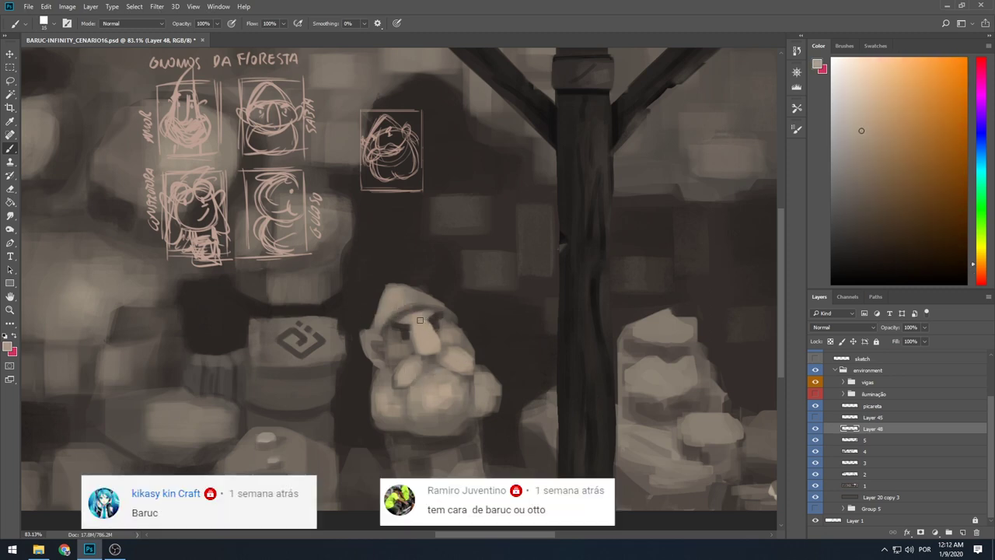
Step: Define the edge of the gnome's beard below the ear with tones sampled from the face and background
alt+click(379, 362)
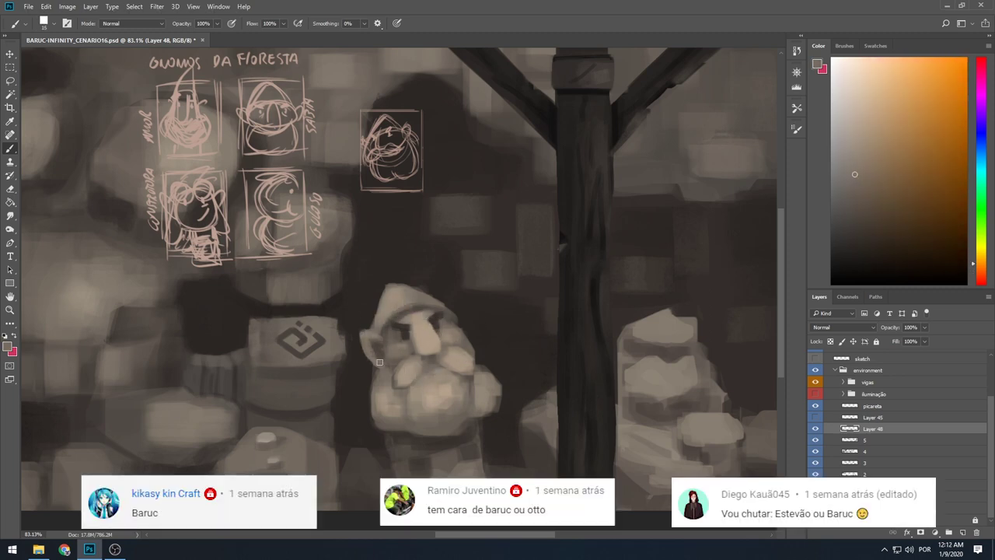
alt+click(381, 393)
drag(374, 386, 367, 418)
alt+click(366, 423)
Step: Clean up the opposite side of the gnome's beard against the dark background using sampled tones
alt+click(481, 378)
mouse_move(477, 360)
mouse_down()
mouse_move(500, 395)
mouse_move(479, 371)
mouse_up()
alt+click(490, 400)
alt+click(511, 371)
scroll(499, 434, down, 5)
alt+click(476, 377)
alt+click(476, 373)
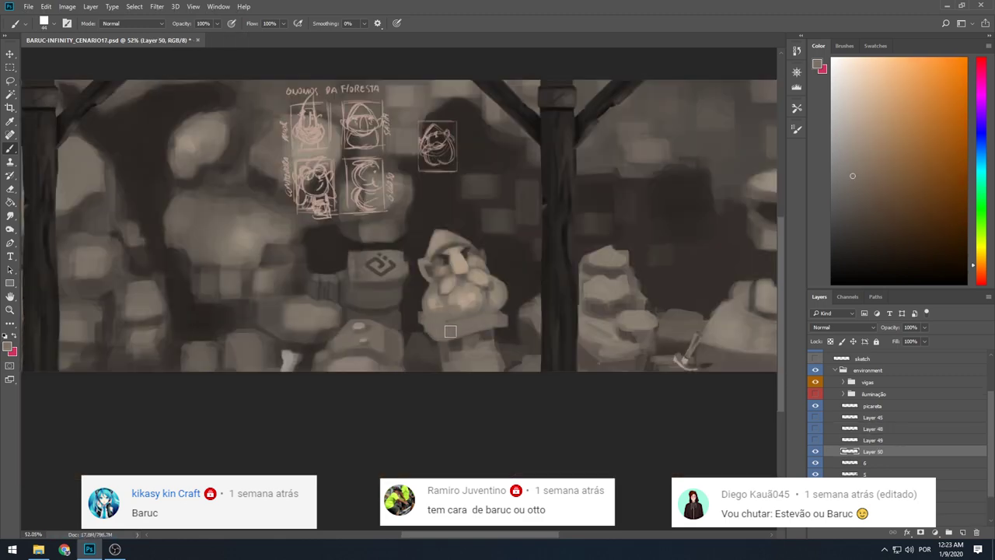
Step: Paint vertical light and dark flutes on the column below the gnome bust on Layer 50
alt+click(466, 315)
alt+click(479, 334)
drag(467, 342, 484, 370)
alt+click(485, 374)
Step: Use a smaller brush to paint light edges on the slab under the gnome bust and sharpen its corners
right_click(514, 388)
drag(551, 340, 545, 341)
drag(419, 319, 427, 329)
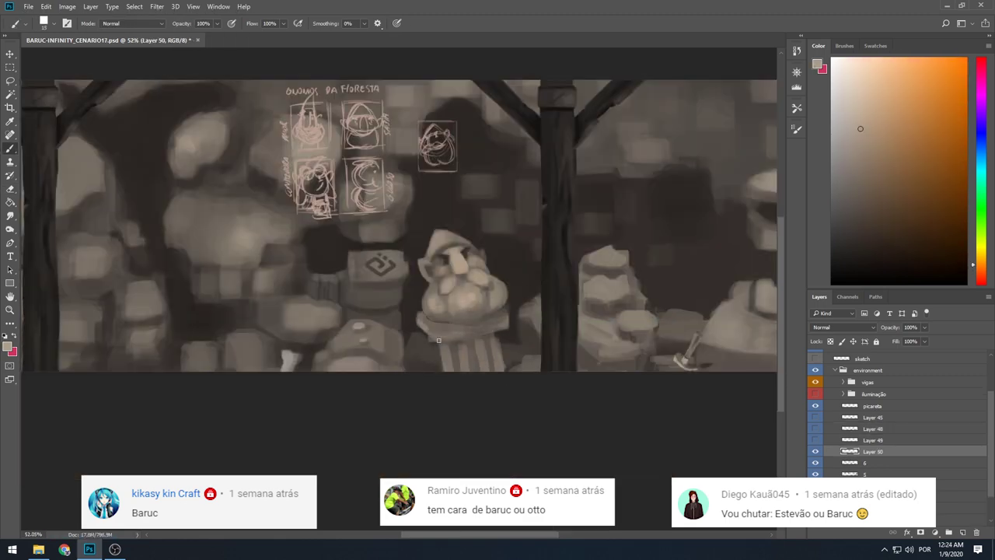
alt+click(442, 319)
right_click(451, 299)
mouse_move(488, 309)
mouse_down()
mouse_move(458, 332)
mouse_move(508, 322)
mouse_up()
alt+click(474, 326)
alt+click(507, 323)
alt+click(517, 310)
Step: Darken the grooves between the column's flutes and paint the shadow beneath the slab
drag(453, 350, 453, 370)
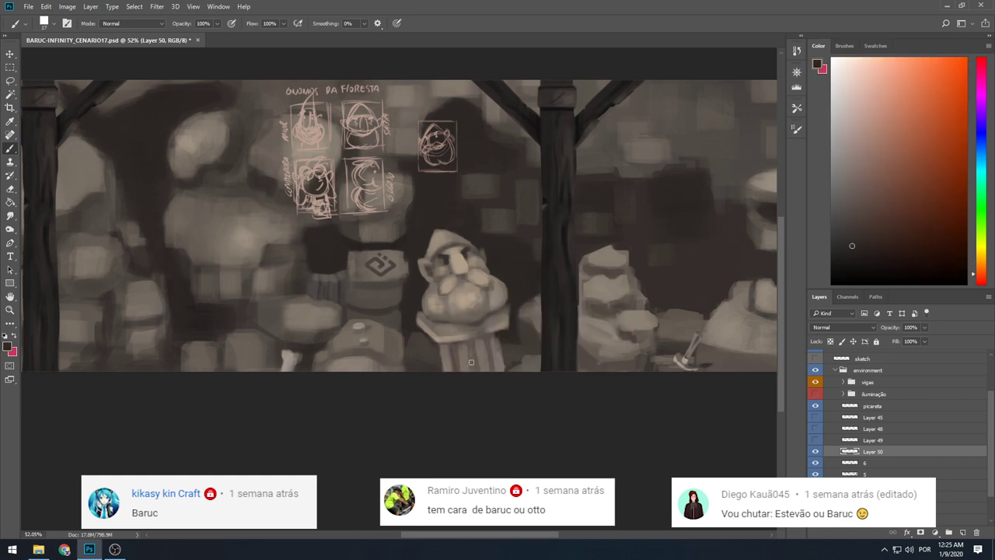
drag(492, 343, 494, 370)
drag(441, 344, 492, 336)
alt+click(453, 345)
scroll(420, 345, down, 1)
mouse_move(420, 345)
mouse_down()
mouse_move(440, 412)
mouse_move(488, 431)
mouse_up()
right_click(553, 412)
drag(589, 395, 586, 395)
alt+click(502, 412)
right_click(510, 413)
drag(462, 419, 462, 436)
alt+click(461, 427)
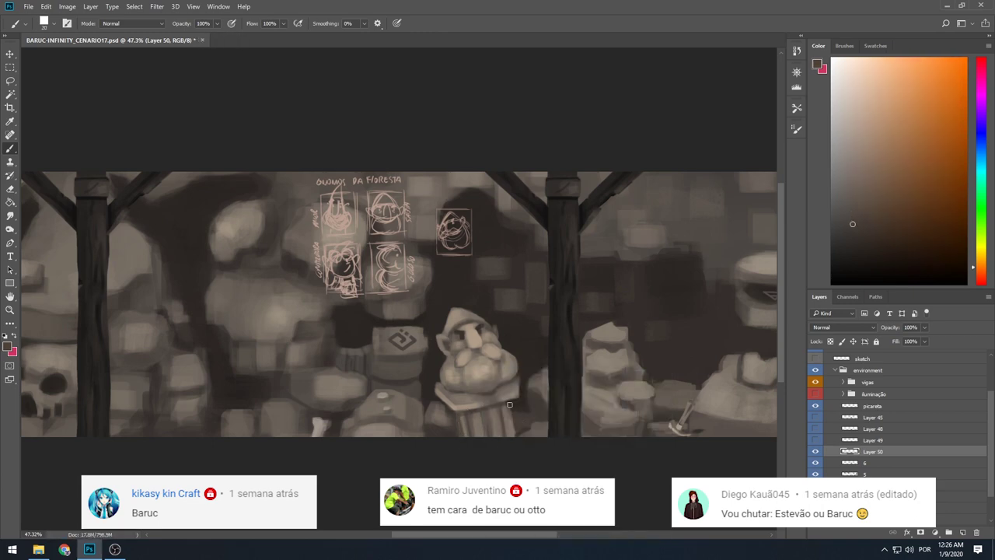
Step: Shade the far-side flutes and outer edge of the gnome's column with sampled dark tones
drag(510, 405, 513, 434)
alt+click(505, 420)
right_click(531, 413)
drag(563, 395, 556, 395)
drag(506, 409, 506, 434)
alt+click(468, 403)
alt+click(517, 324)
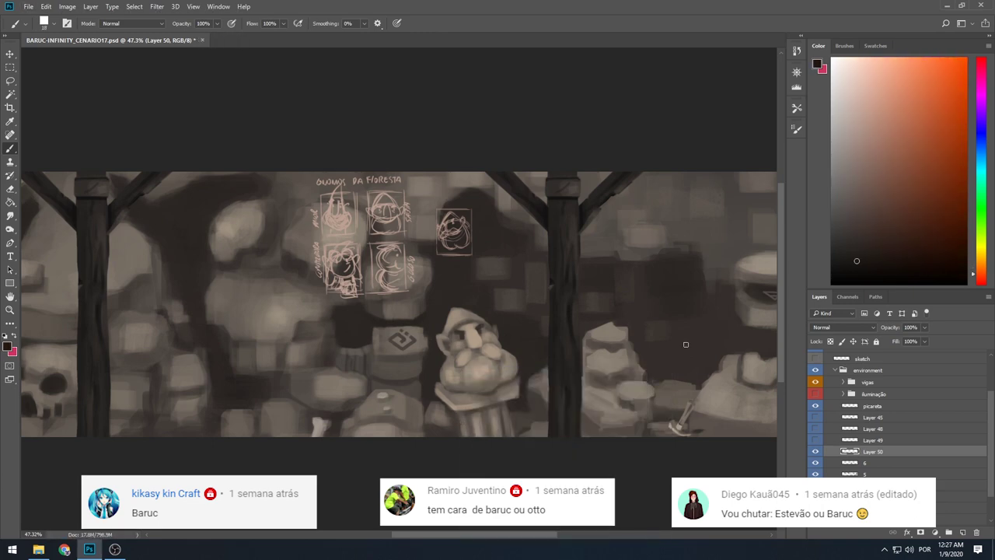
Step: Paint the outer edge of the column nearest the rune block, and enlarge the brush to 24 px
drag(454, 414, 456, 434)
right_click(457, 424)
drag(513, 395, 516, 395)
click(846, 47)
alt+click(457, 428)
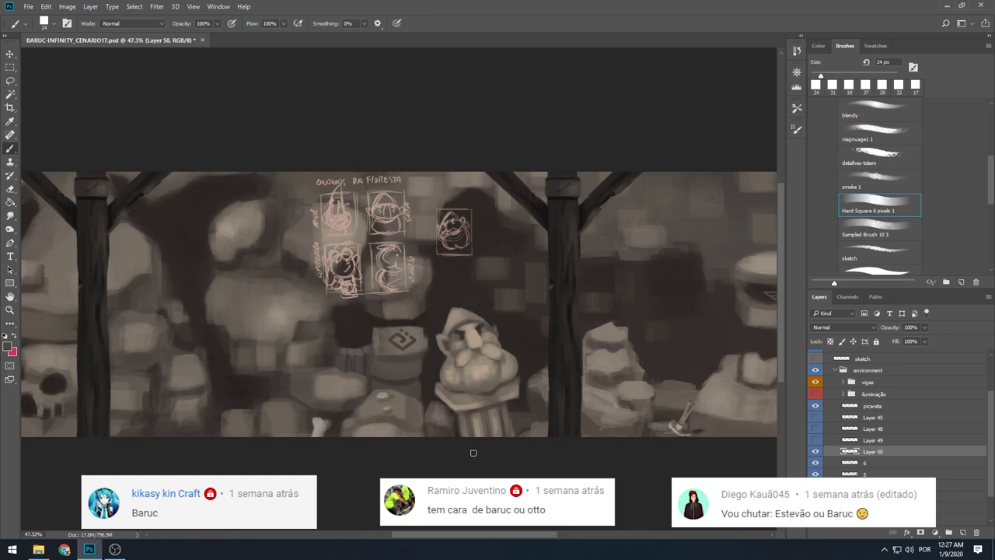
scroll(455, 412, down, 2)
scroll(439, 405, up, 3)
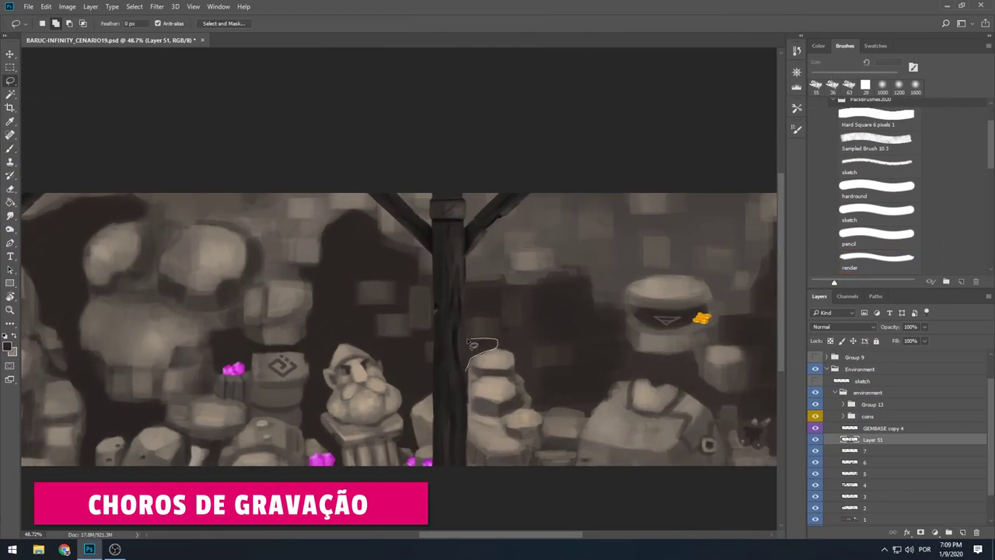
Step: Paint inside a Lasso selection on the wall above the stacked stones on Layer 51, and clear the selection
scroll(524, 333, down, 1)
drag(556, 237, 558, 243)
key(b)
right_click(636, 236)
key(ctrl+d)
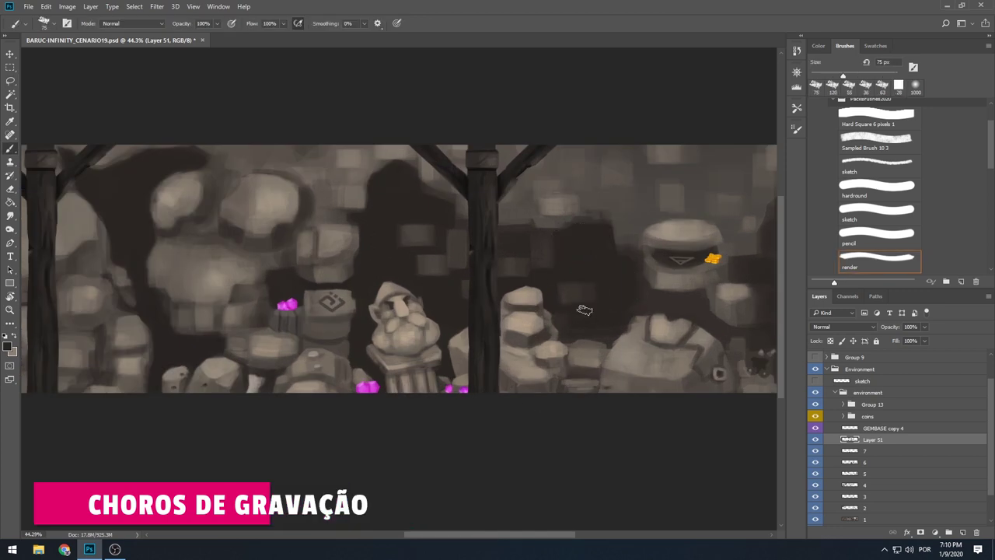
Step: Outline an area in the dark recess beside the stacked stones, paint a faint stone block there, and save the document
key(l)
drag(550, 310, 588, 325)
key(ctrl+s)
key(e)
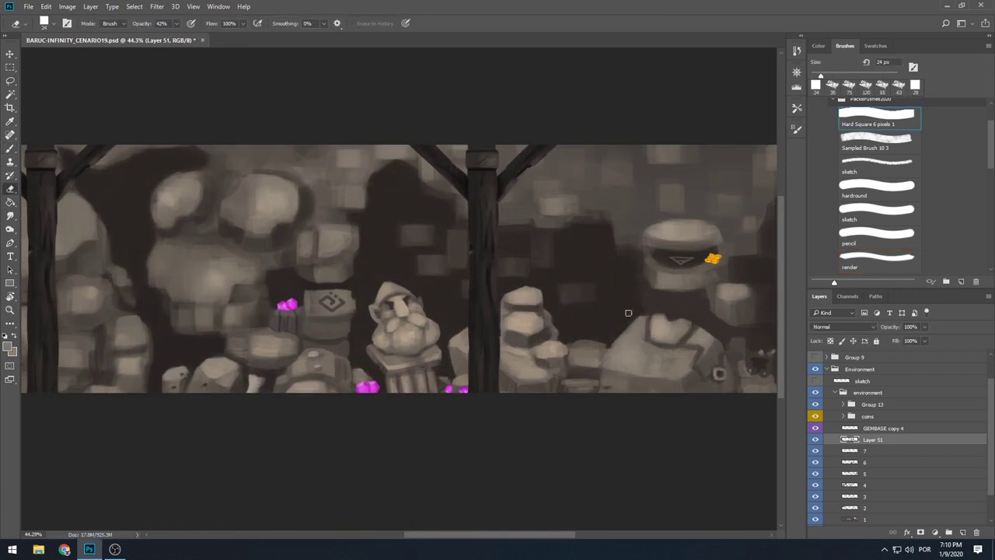
Step: Darken the gap between the helmet-shaped stone and the large rock below it using a Lasso selection, and save the document
key(b)
drag(649, 312, 669, 294)
drag(669, 293, 499, 313)
key(l)
drag(496, 313, 534, 312)
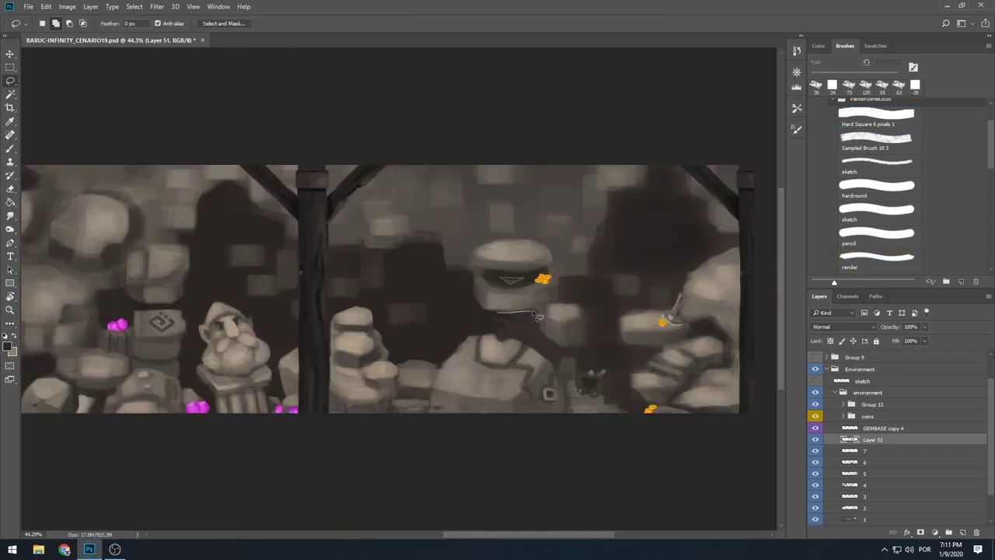
key(ctrl+s)
scroll(495, 308, down, 4)
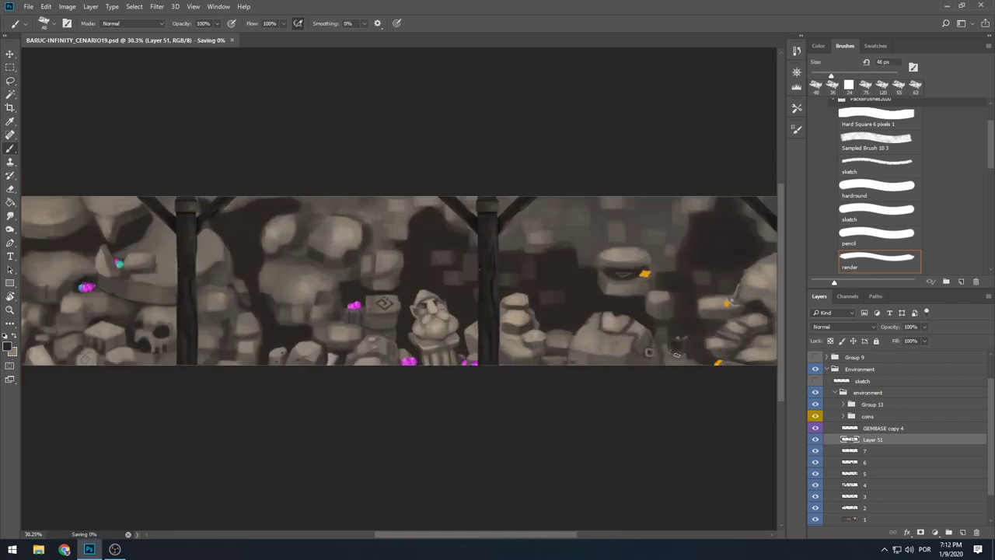
Step: Refine the striped rocks near the far right post on Layer 51 with the render brush at 39 px
drag(742, 250, 588, 251)
right_click(590, 248)
drag(651, 270, 661, 270)
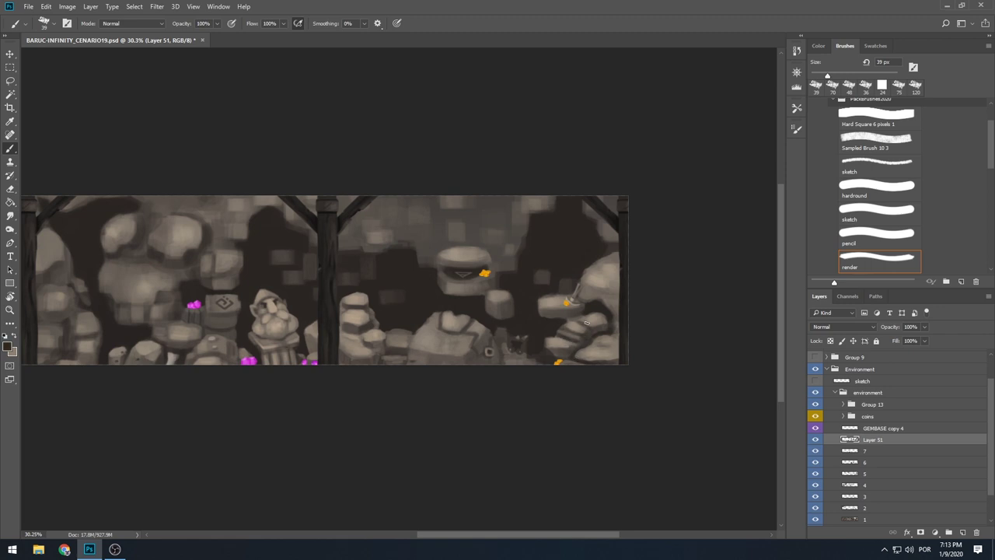
scroll(622, 362, down, 4)
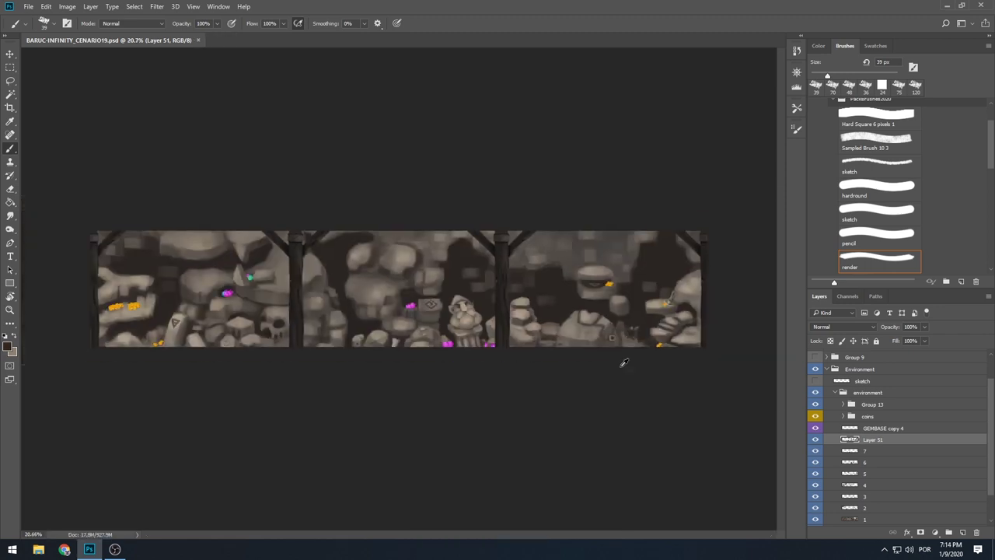
Step: Sample a light stone tone and paint sharper highlights on the stacked stones beside the post with a 51 px brush
scroll(505, 317, up, 4)
alt+click(514, 336)
alt+right_click(515, 342)
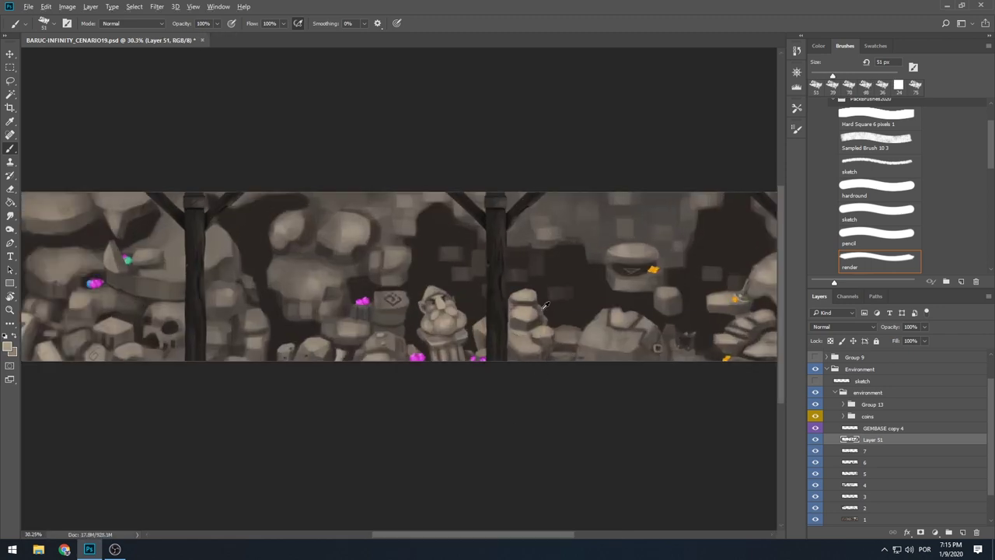
Step: Merge Layer 51 into the layer below and sample a stone colour for further painting
key(l)
key(r)
key(b)
key(ctrl+e)
mouse_move(588, 278)
mouse_down()
mouse_move(577, 304)
mouse_move(426, 288)
mouse_up()
scroll(498, 327, up, 3)
alt+click(530, 347)
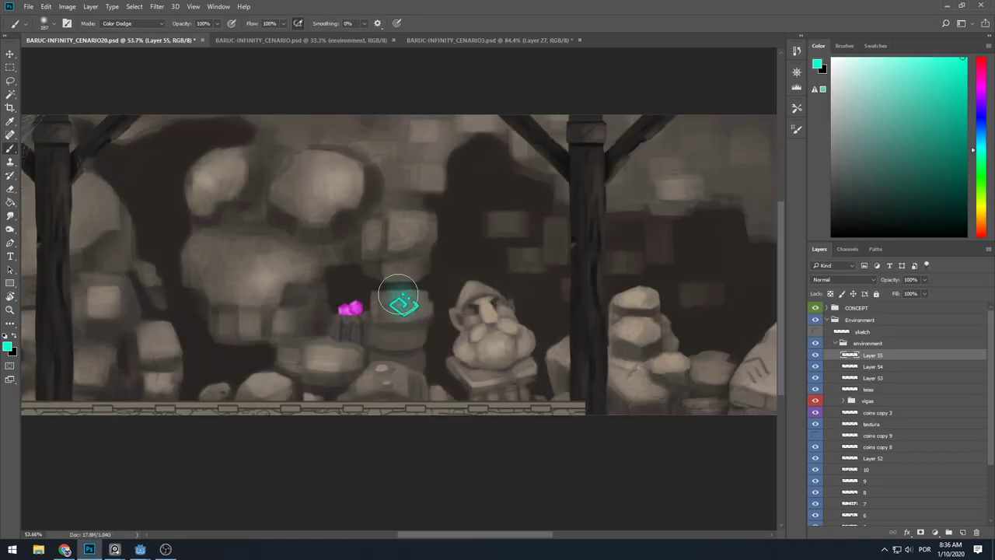
Step: Brush a cyan Color Dodge glow around the carved rune block and onto the skull-shaped rock on Layer 55
drag(350, 303, 768, 313)
alt+right_click(425, 389)
scroll(433, 368, down, 4)
drag(433, 368, 248, 332)
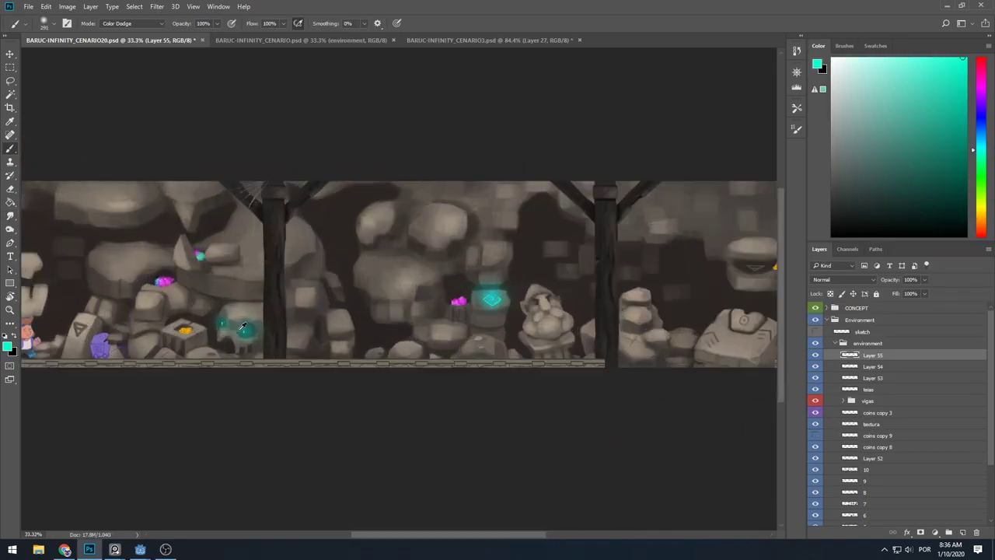
Step: Set the brush size to 196, brush cyan glow over the skull's eyes and the stones around it, and save the document
scroll(233, 303, up, 2)
right_click(263, 342)
click(225, 325)
key(e)
key(ctrl+s)
scroll(257, 342, up, 1)
key(b)
drag(257, 365, 281, 348)
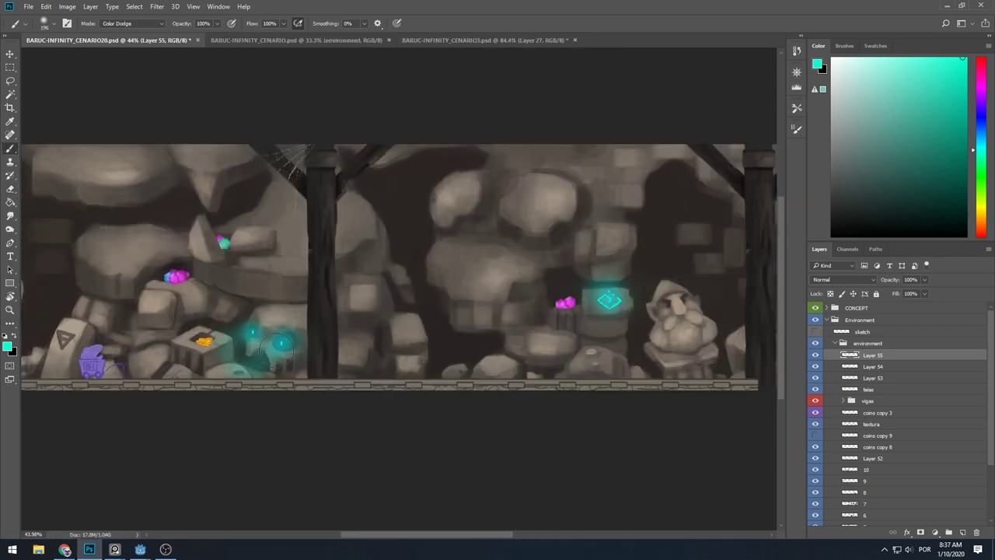
Step: Brush a faint cyan glow along the gnome statue's edge and the stones below the rune block
drag(645, 338, 658, 309)
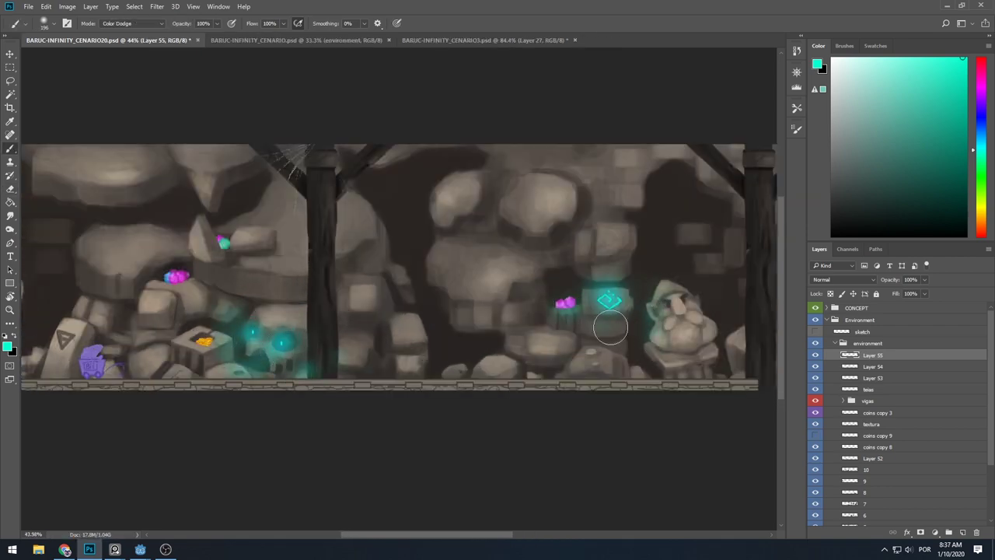
drag(564, 355, 711, 377)
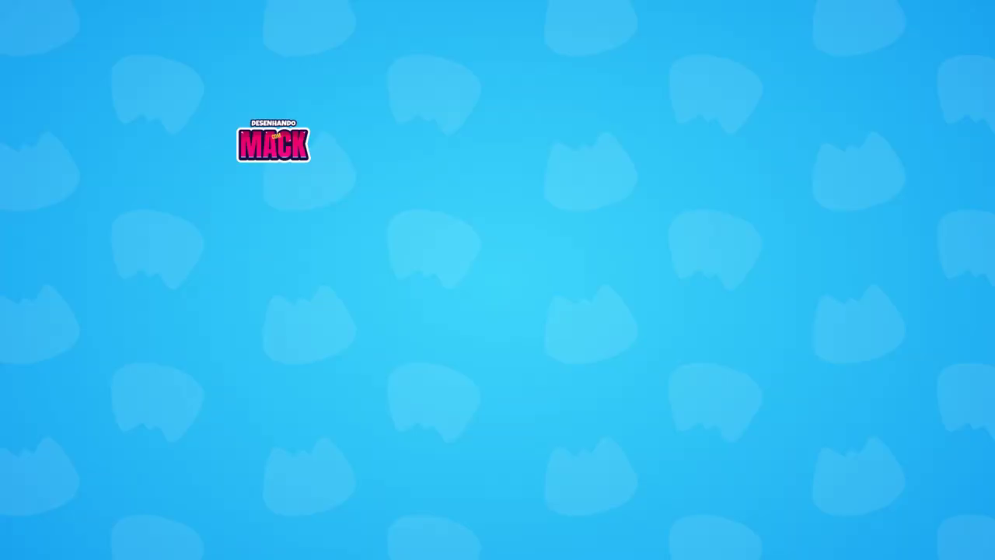